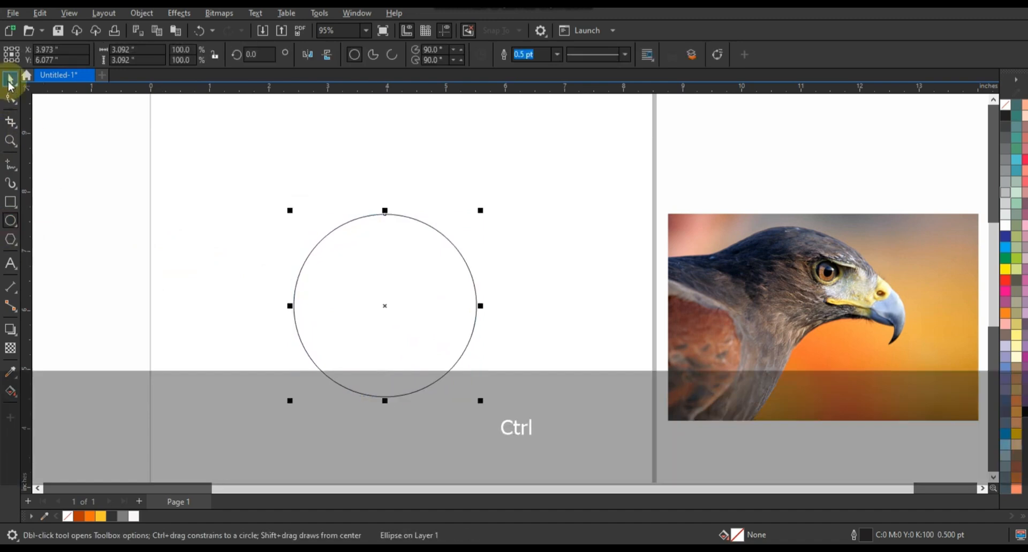
Give the circle a 3 pt outline and copy it into two overlapping circles
{"action": "left_click", "coordinate": [557, 54]}
{"action": "left_click", "coordinate": [540, 137]}
{"action": "left_click_drag", "start_coordinate": [441, 269], "coordinate": [371, 272]}
{"action": "left_click_drag", "start_coordinate": [455, 247], "coordinate": [602, 210]}
{"action": "left_click_drag", "start_coordinate": [325, 236], "coordinate": [304, 233]}
{"action": "left_click", "coordinate": [302, 233], "text": "shift"}
{"action": "left_click", "coordinate": [345, 126]}
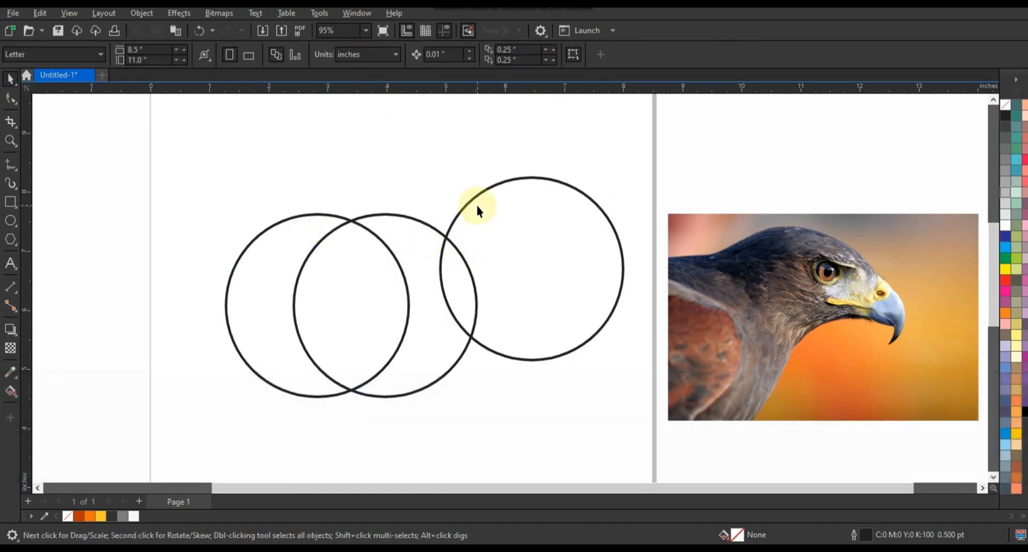
Stretch the third circle into a wide ellipse and centre it beneath the two circles
{"action": "left_click_drag", "start_coordinate": [477, 207], "coordinate": [293, 295]}
{"action": "left_click_drag", "start_coordinate": [444, 356], "coordinate": [476, 353]}
{"action": "left_click_drag", "start_coordinate": [344, 351], "coordinate": [348, 363]}
{"action": "left_click", "coordinate": [376, 249]}
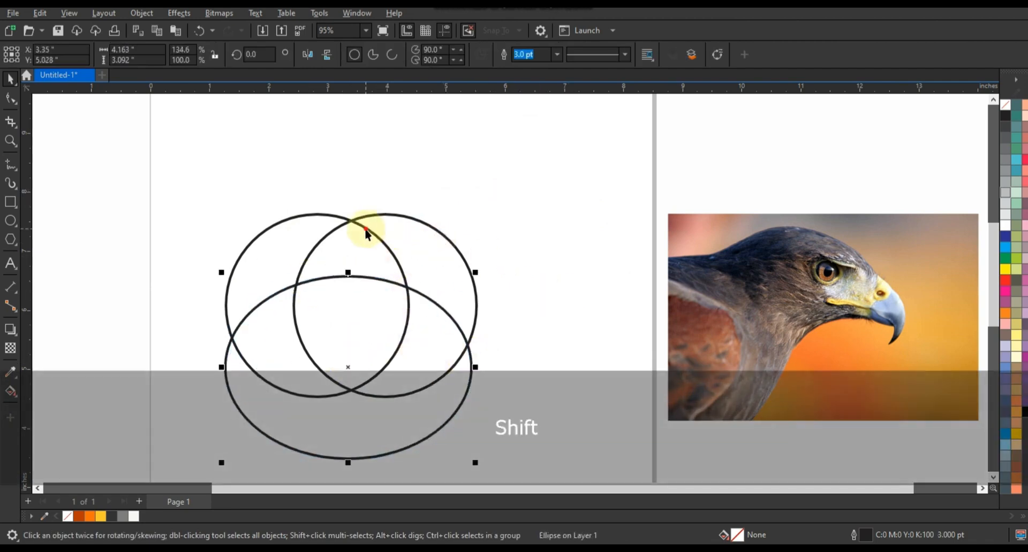
{"action": "left_click", "coordinate": [367, 232], "text": "shift"}
{"action": "key", "text": "c"}
{"action": "left_click", "coordinate": [16, 394]}
Smart Fill the circles' shared region into a shield and delete the three construction shapes
{"action": "left_click", "coordinate": [35, 403]}
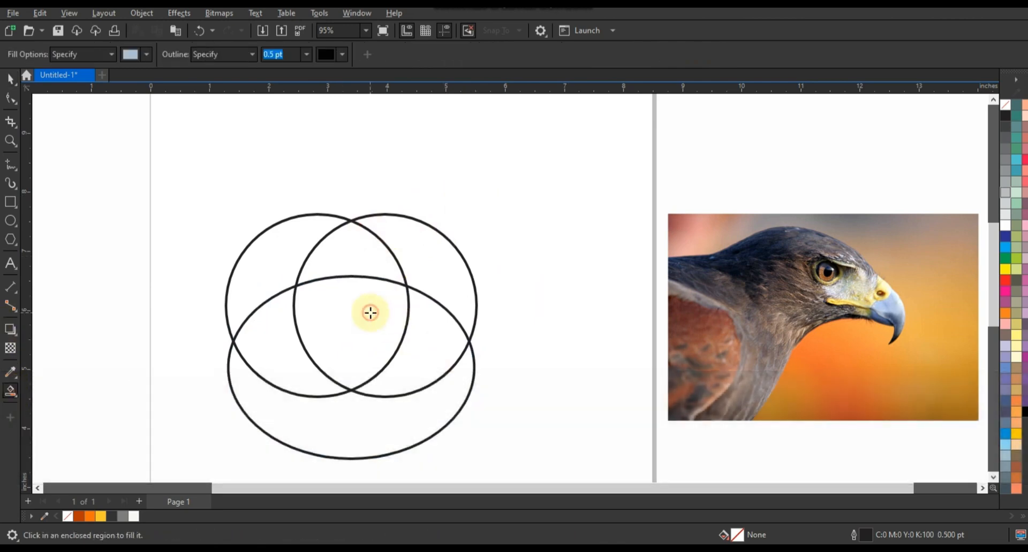
{"action": "left_click", "coordinate": [370, 313]}
{"action": "left_click", "coordinate": [12, 82]}
{"action": "left_click", "coordinate": [261, 234]}
{"action": "key", "text": "Delete"}
{"action": "left_click", "coordinate": [409, 263]}
{"action": "key", "text": "Delete"}
{"action": "left_click", "coordinate": [424, 300]}
{"action": "key", "text": "Delete"}
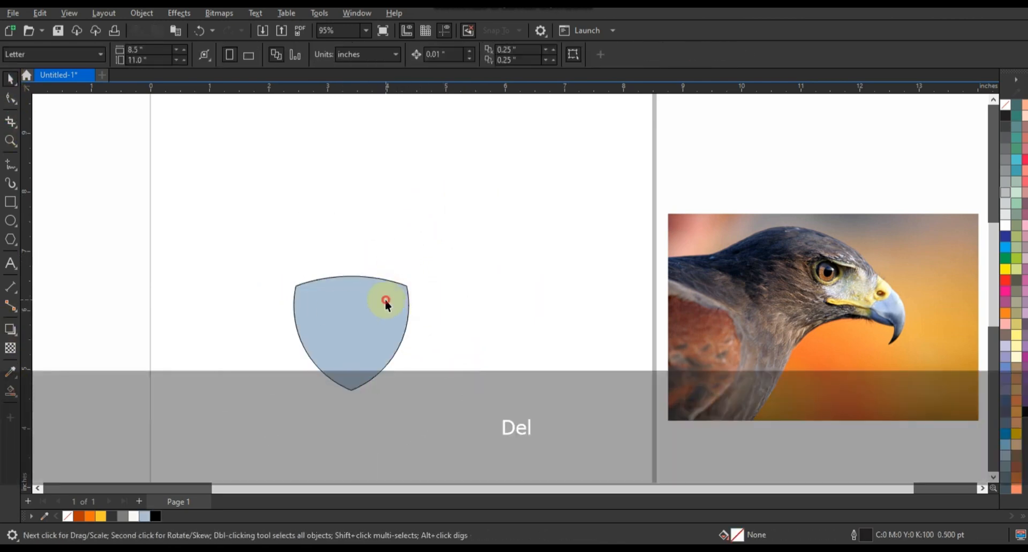
Enlarge the shield and stretch it taller, delete its side nodes, and remove its fill
{"action": "left_click", "coordinate": [385, 301]}
{"action": "left_click_drag", "start_coordinate": [413, 272], "coordinate": [475, 211]}
{"action": "left_click_drag", "start_coordinate": [400, 211], "coordinate": [415, 172]}
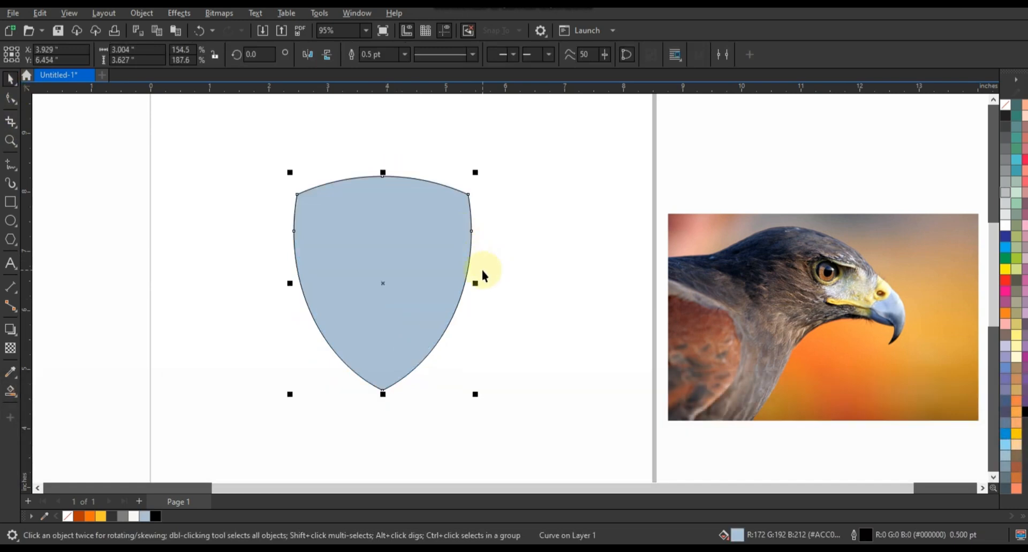
{"action": "left_click", "coordinate": [10, 99]}
{"action": "left_click_drag", "start_coordinate": [275, 213], "coordinate": [525, 254]}
{"action": "key", "text": "Delete"}
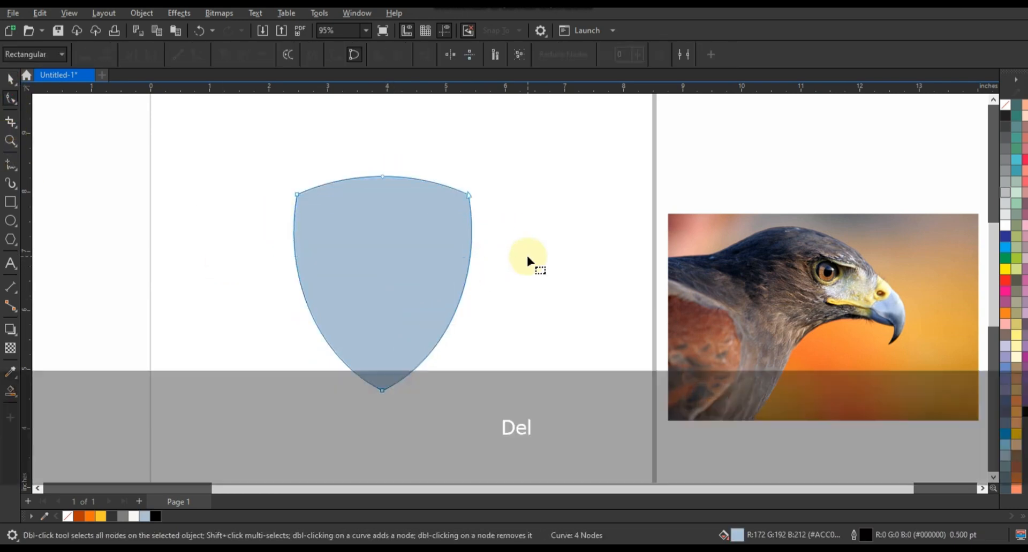
{"action": "key", "text": "space"}
Move the eagle photo onto the shield and scale it down to cover it
{"action": "left_click", "coordinate": [1006, 106]}
{"action": "left_click_drag", "start_coordinate": [836, 293], "coordinate": [417, 268]}
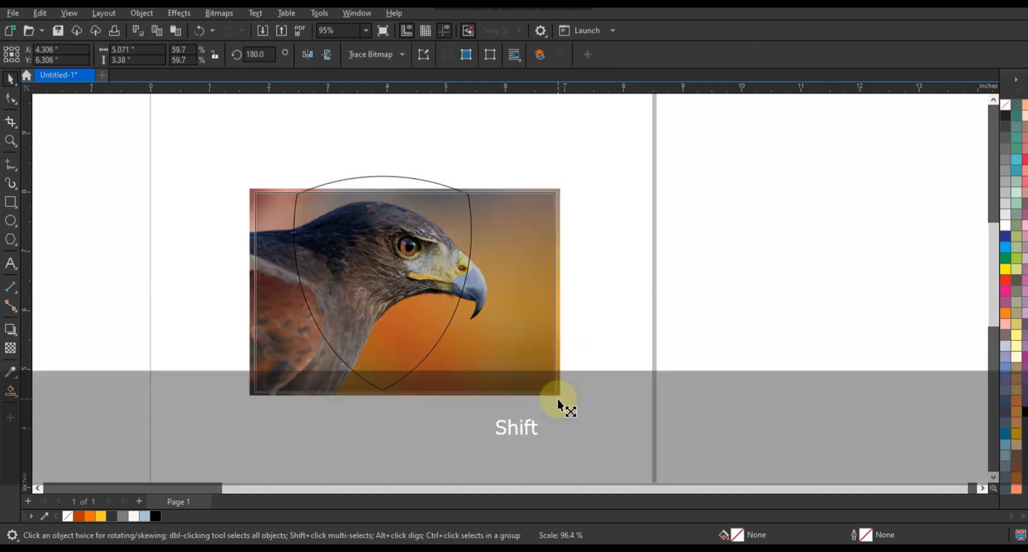
{"action": "left_click_drag", "start_coordinate": [561, 404], "coordinate": [524, 345]}
{"action": "left_click_drag", "start_coordinate": [556, 381], "coordinate": [553, 380]}
Zoom in on the photo and set the default Freehand outline width to 3 pt
{"action": "left_click", "coordinate": [604, 370]}
{"action": "left_click", "coordinate": [9, 143]}
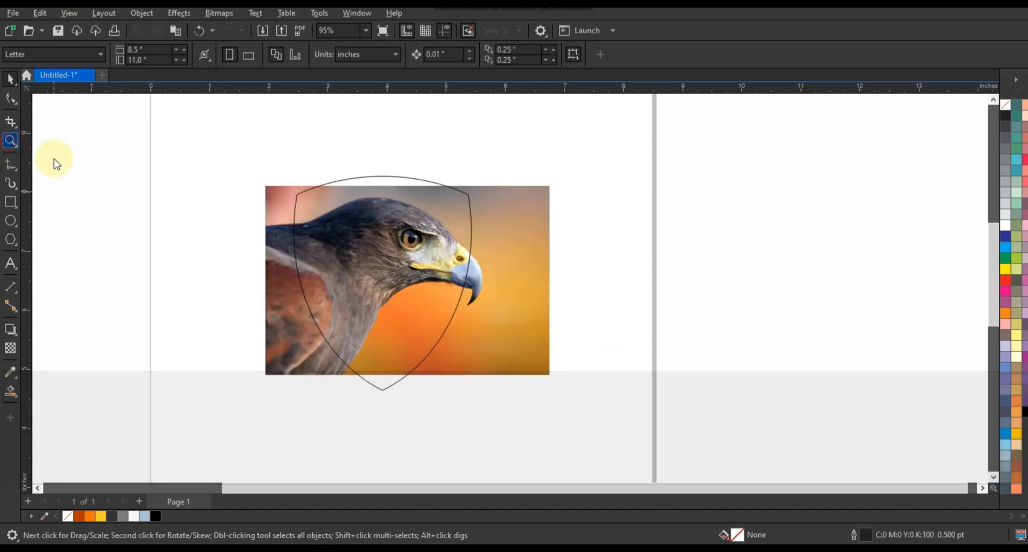
{"action": "left_click_drag", "start_coordinate": [259, 182], "coordinate": [473, 356]}
{"action": "left_click_drag", "start_coordinate": [578, 405], "coordinate": [577, 406]}
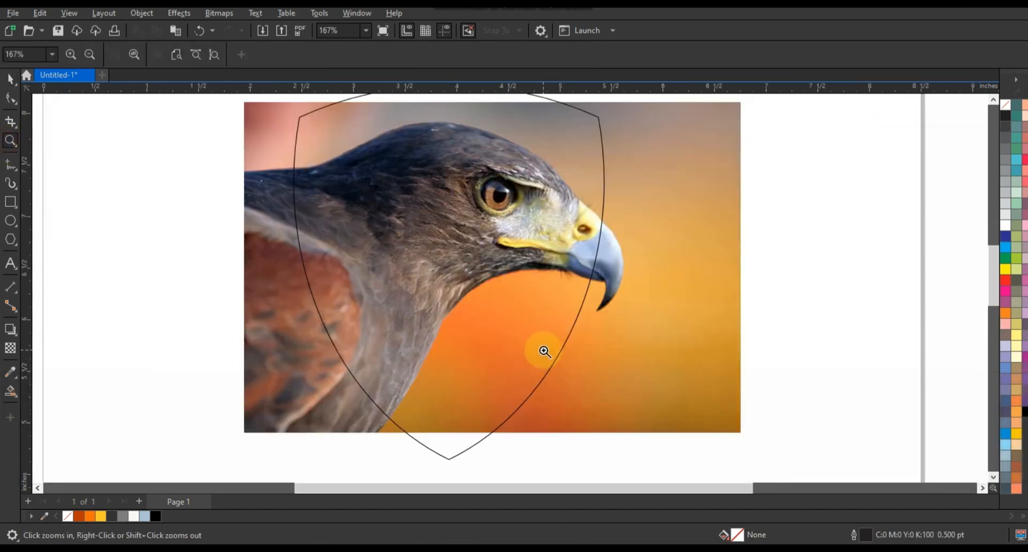
{"action": "left_click", "coordinate": [9, 184]}
{"action": "left_click", "coordinate": [402, 54]}
{"action": "left_click", "coordinate": [377, 135]}
{"action": "left_click", "coordinate": [547, 363]}
Apply transparency to fade the eagle photo
{"action": "left_click", "coordinate": [11, 79]}
{"action": "left_click", "coordinate": [273, 316]}
{"action": "left_click", "coordinate": [11, 348]}
{"action": "left_click_drag", "start_coordinate": [465, 446], "coordinate": [483, 446]}
Trace a polyline along the eagle's head from the beak tip to the back of the head
{"action": "left_click", "coordinate": [10, 164]}
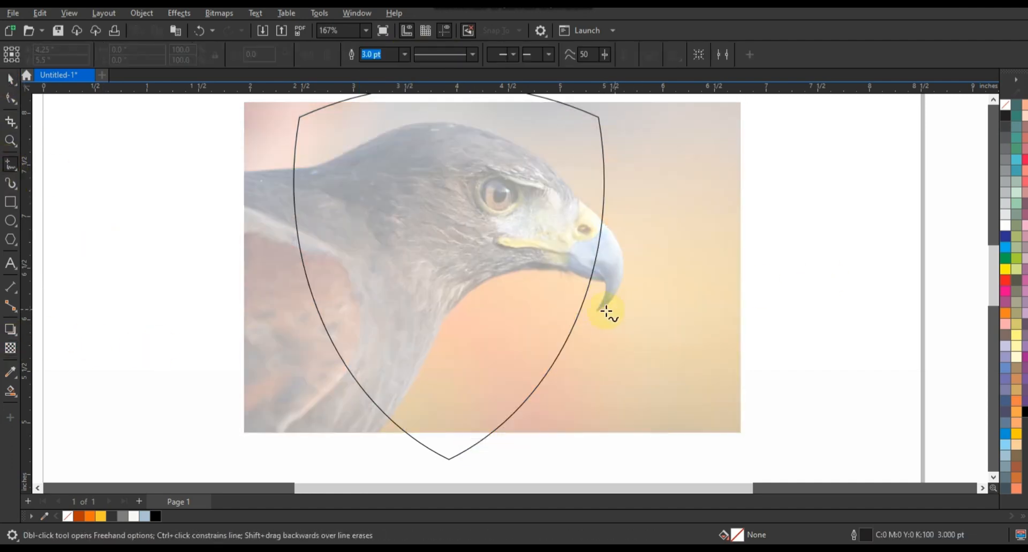
{"action": "left_click", "coordinate": [571, 194]}
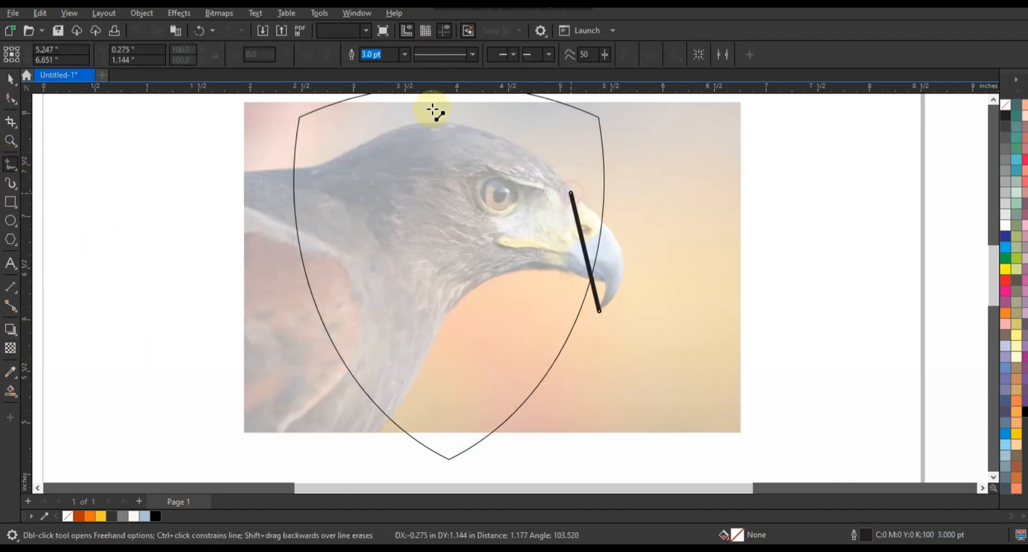
{"action": "left_click", "coordinate": [346, 152]}
{"action": "double_click", "coordinate": [282, 174]}
{"action": "key", "text": "space"}
{"action": "left_click", "coordinate": [503, 200]}
{"action": "key", "text": "space"}
{"action": "key", "text": "space"}
{"action": "key", "text": "space"}
{"action": "left_click", "coordinate": [598, 310]}
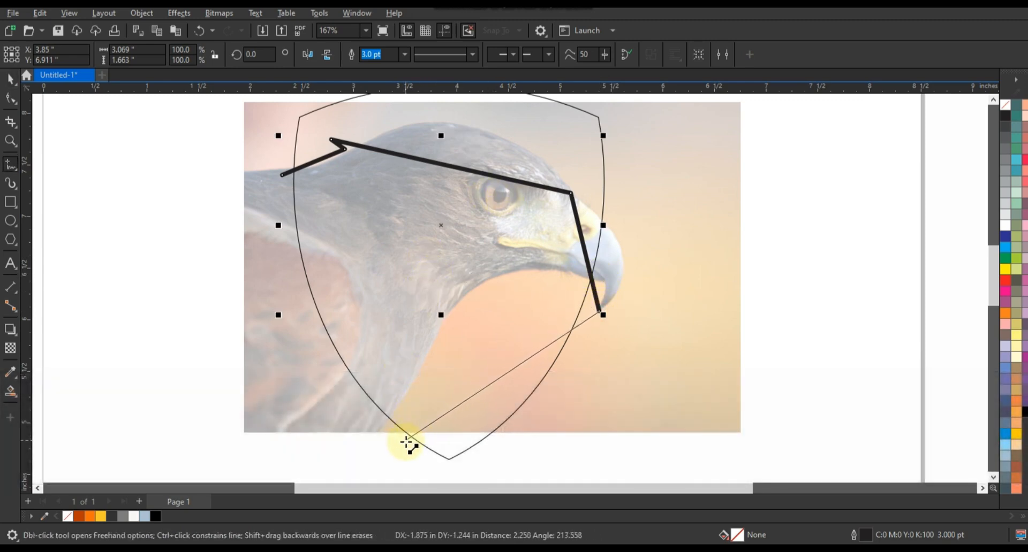
Convert the traced line to curves and bend the beak segment
{"action": "left_click", "coordinate": [11, 99]}
{"action": "left_click_drag", "start_coordinate": [255, 131], "coordinate": [645, 450]}
{"action": "left_click", "coordinate": [196, 54]}
{"action": "left_click_drag", "start_coordinate": [582, 238], "coordinate": [628, 262]}
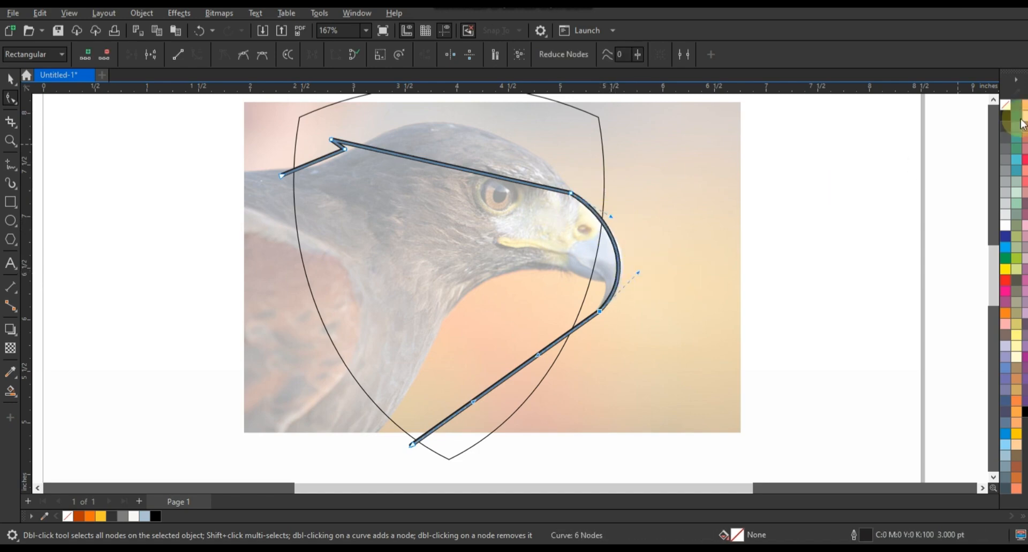
Curve the traced line over the eagle's crown and along its left side
{"action": "scroll", "coordinate": [807, 175], "scroll_direction": "up", "scroll_amount": 2}
{"action": "left_click_drag", "start_coordinate": [525, 204], "coordinate": [540, 190]}
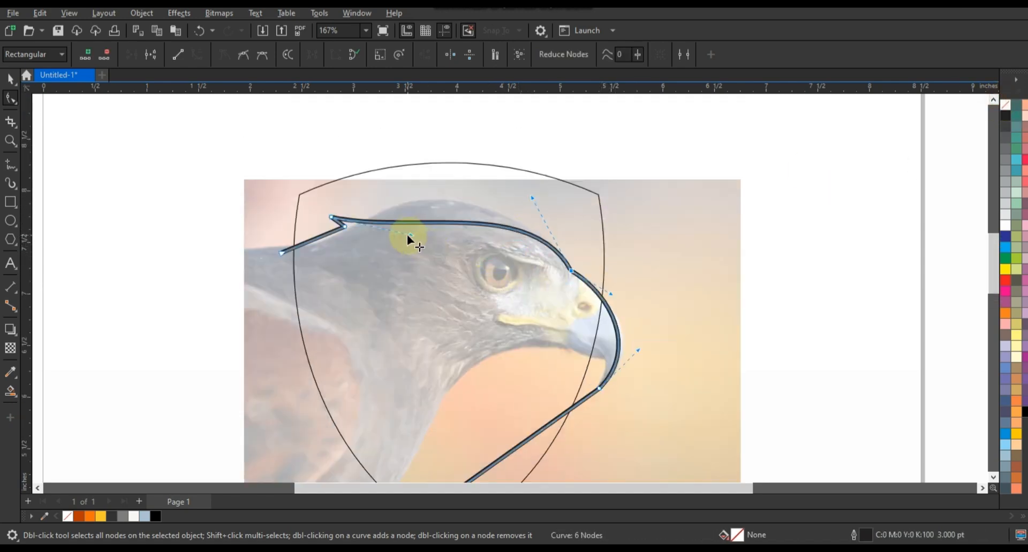
{"action": "left_click_drag", "start_coordinate": [430, 191], "coordinate": [435, 179]}
{"action": "left_click_drag", "start_coordinate": [531, 197], "coordinate": [548, 181]}
{"action": "left_click_drag", "start_coordinate": [434, 179], "coordinate": [435, 177]}
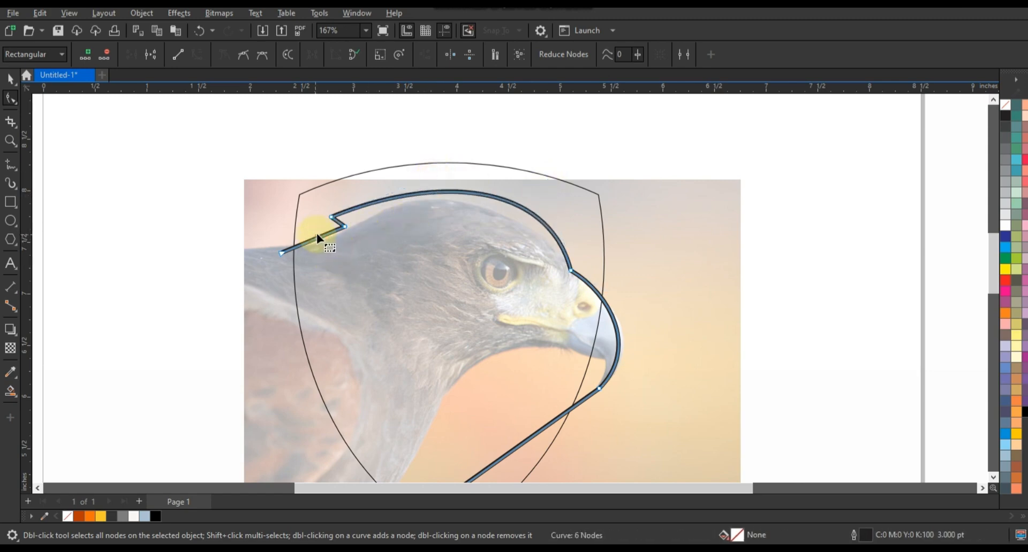
{"action": "left_click_drag", "start_coordinate": [317, 236], "coordinate": [341, 222]}
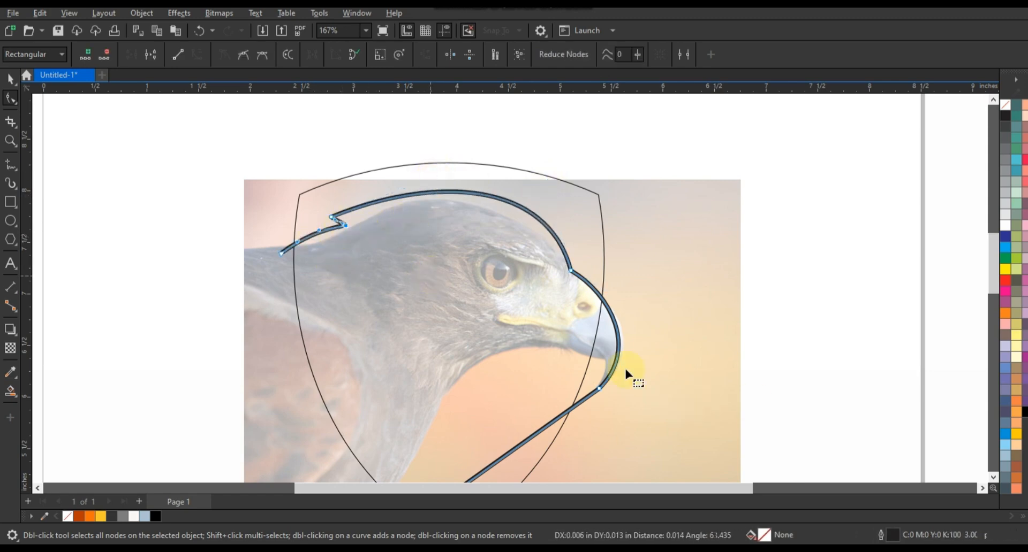
Shape the hooked beak's underside and the concave throat arc beneath it
{"action": "key", "text": "F3"}
{"action": "left_click", "coordinate": [597, 370]}
{"action": "left_click_drag", "start_coordinate": [546, 405], "coordinate": [586, 315]}
{"action": "left_click_drag", "start_coordinate": [493, 439], "coordinate": [427, 372]}
{"action": "left_click_drag", "start_coordinate": [585, 314], "coordinate": [586, 295]}
{"action": "left_click_drag", "start_coordinate": [428, 374], "coordinate": [431, 345]}
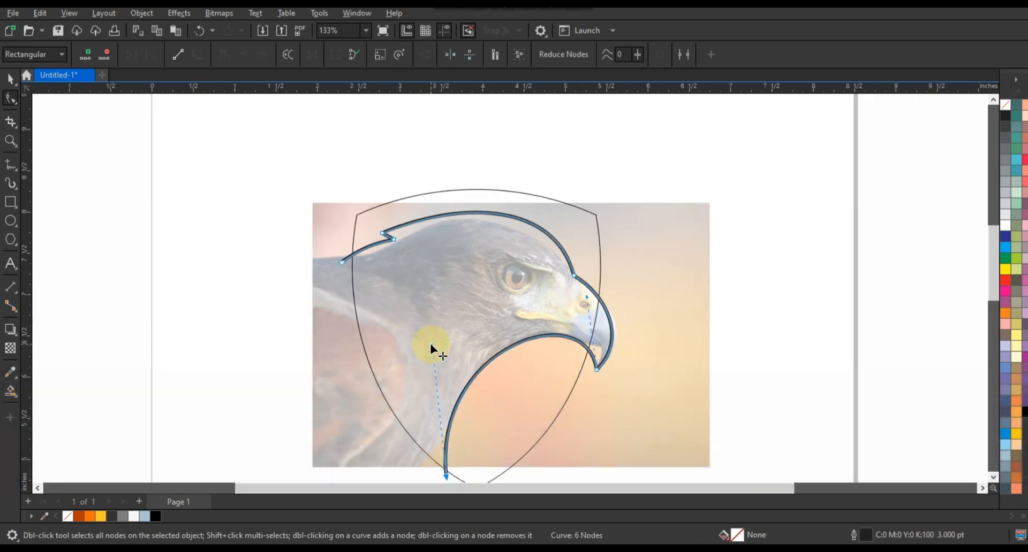
{"action": "left_click", "coordinate": [10, 141]}
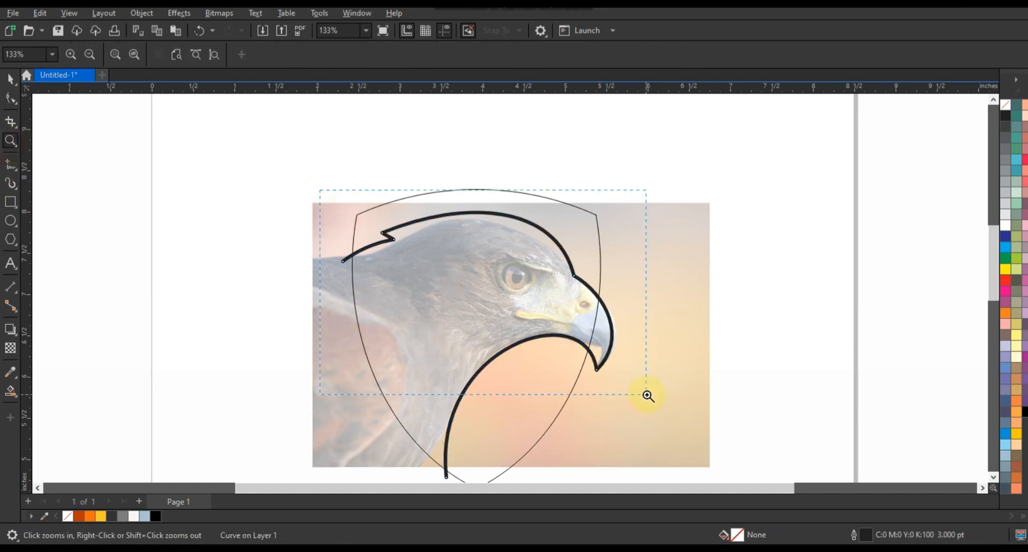
{"action": "left_click_drag", "start_coordinate": [646, 396], "coordinate": [646, 396]}
{"action": "left_click", "coordinate": [11, 162]}
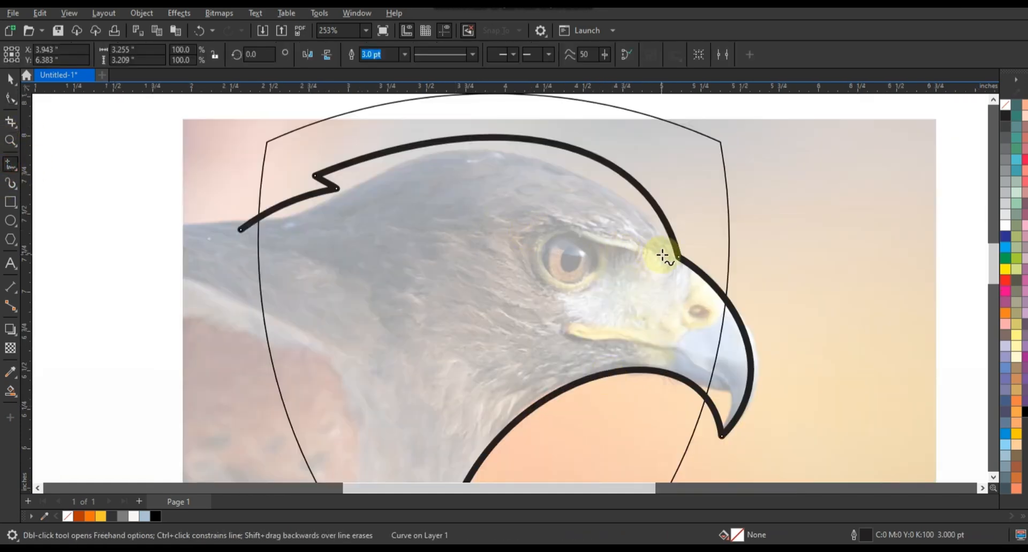
Draw a closed zigzag crest shape above the eagle's eye
{"action": "left_click", "coordinate": [444, 155]}
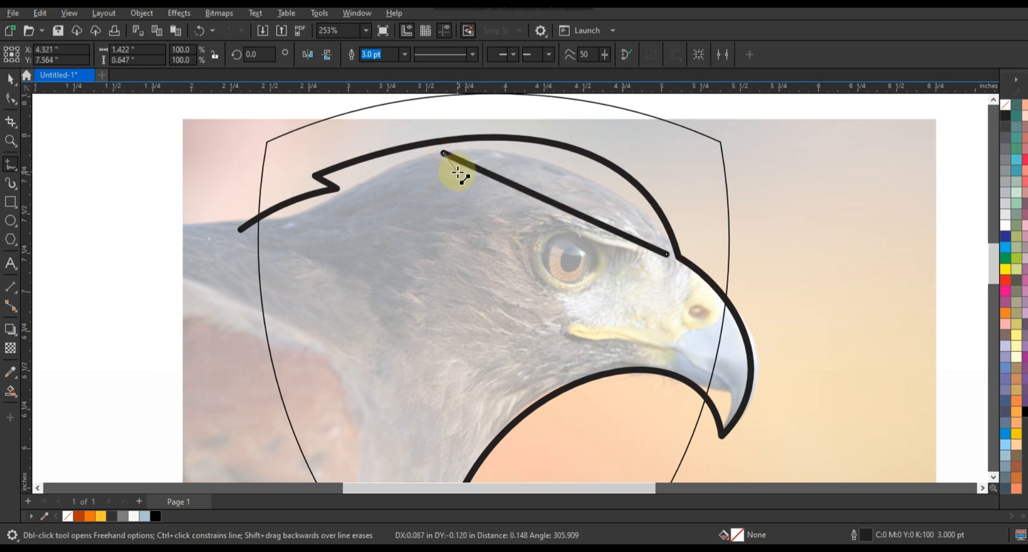
{"action": "left_click", "coordinate": [382, 182]}
{"action": "left_click", "coordinate": [265, 234]}
{"action": "left_click", "coordinate": [415, 229]}
{"action": "left_click", "coordinate": [623, 251]}
{"action": "left_click", "coordinate": [583, 232]}
{"action": "left_click", "coordinate": [666, 254]}
Curve the crest's long diagonal, top and lower edges to follow the head
{"action": "left_click", "coordinate": [11, 98]}
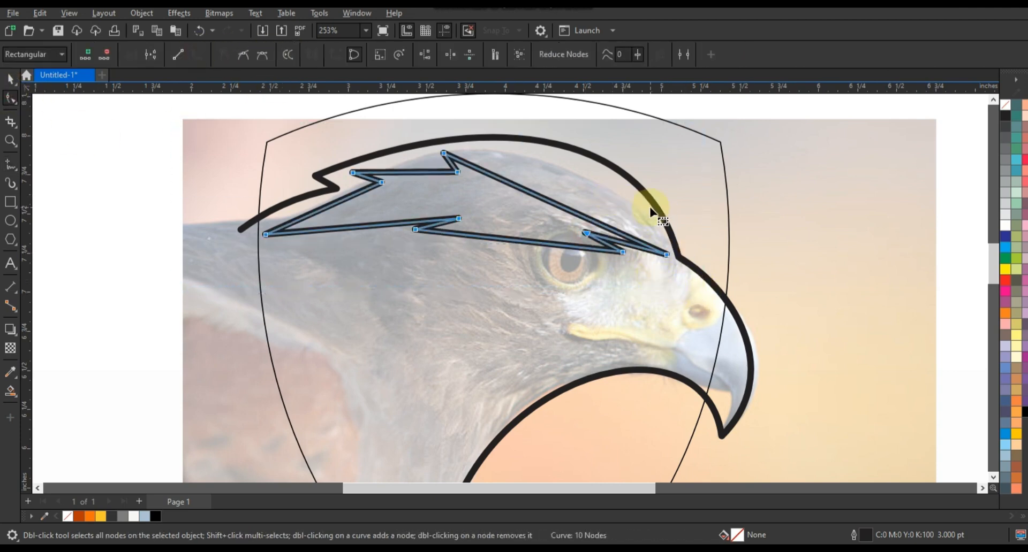
{"action": "left_click_drag", "start_coordinate": [539, 199], "coordinate": [573, 168]}
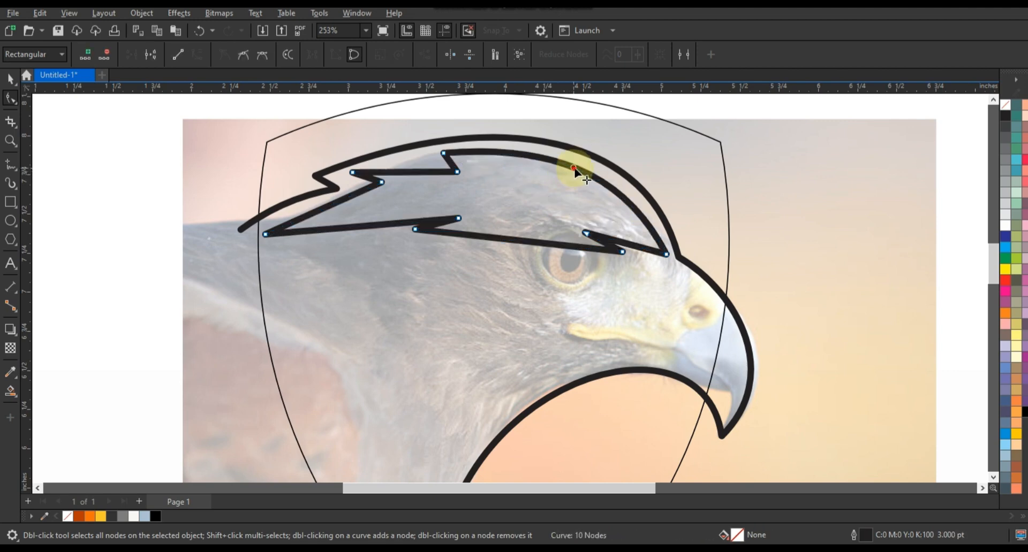
{"action": "left_click_drag", "start_coordinate": [427, 173], "coordinate": [392, 170]}
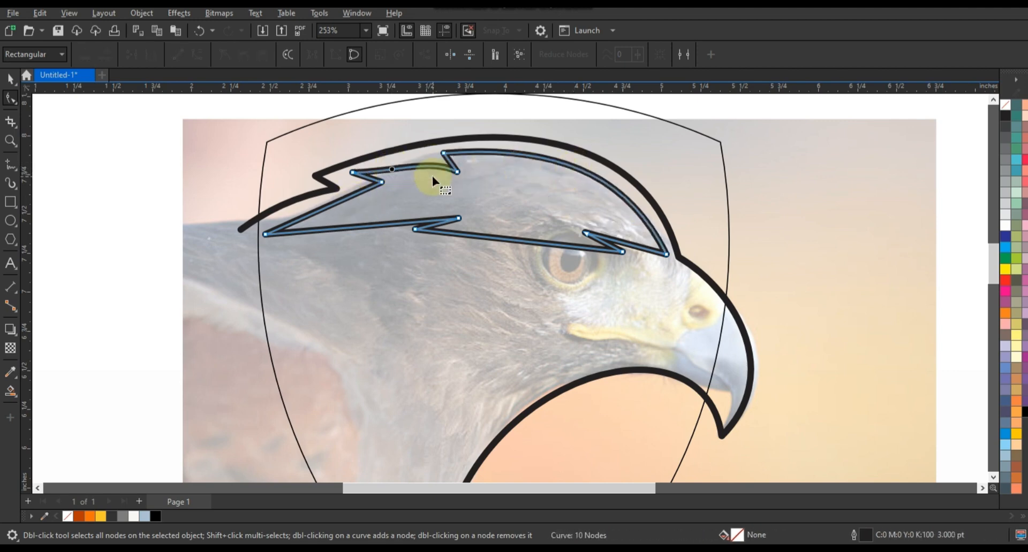
{"action": "left_click", "coordinate": [479, 191]}
{"action": "left_click", "coordinate": [333, 204]}
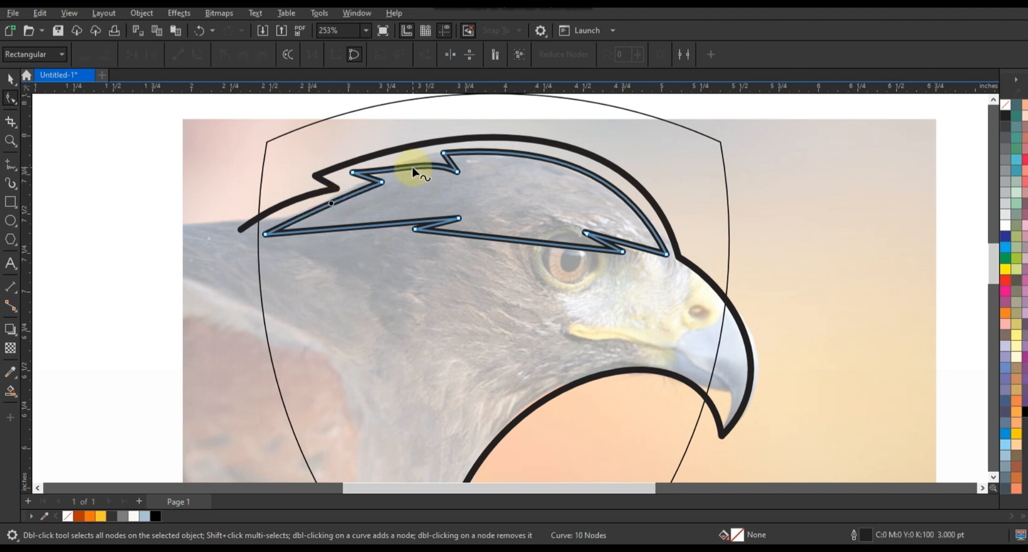
{"action": "left_click_drag", "start_coordinate": [389, 225], "coordinate": [390, 208]}
{"action": "left_click_drag", "start_coordinate": [458, 218], "coordinate": [464, 211]}
{"action": "left_click_drag", "start_coordinate": [510, 240], "coordinate": [509, 225]}
{"action": "left_click_drag", "start_coordinate": [624, 243], "coordinate": [624, 267]}
Fine-tune the crest's eye-side nodes, upper spike and left tip
{"action": "left_click", "coordinate": [540, 225]}
{"action": "left_click_drag", "start_coordinate": [585, 226], "coordinate": [530, 217]}
{"action": "left_click_drag", "start_coordinate": [623, 228], "coordinate": [627, 225]}
{"action": "left_click", "coordinate": [413, 186]}
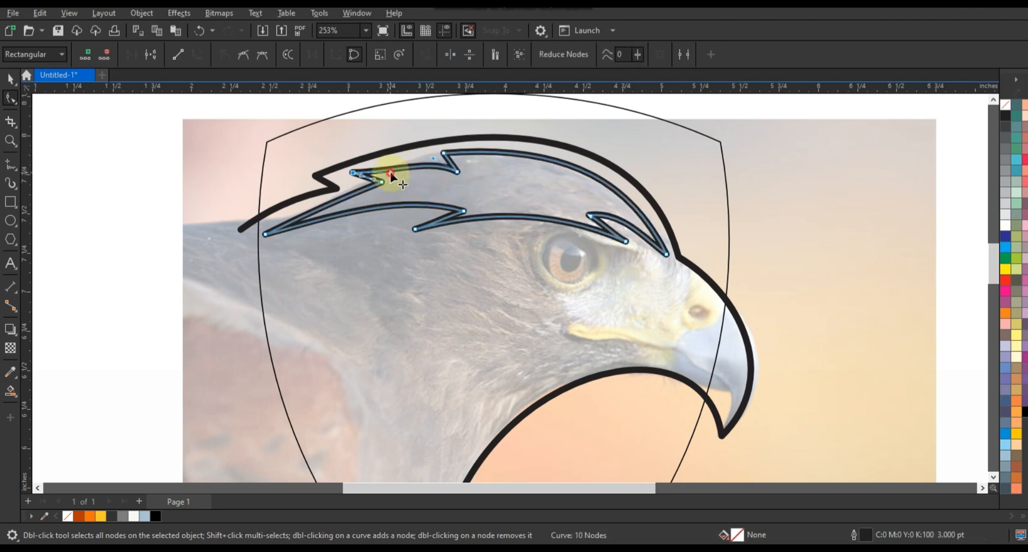
{"action": "left_click_drag", "start_coordinate": [457, 172], "coordinate": [457, 172]}
{"action": "left_click", "coordinate": [308, 234]}
{"action": "left_click_drag", "start_coordinate": [266, 234], "coordinate": [267, 235]}
{"action": "left_click", "coordinate": [486, 218]}
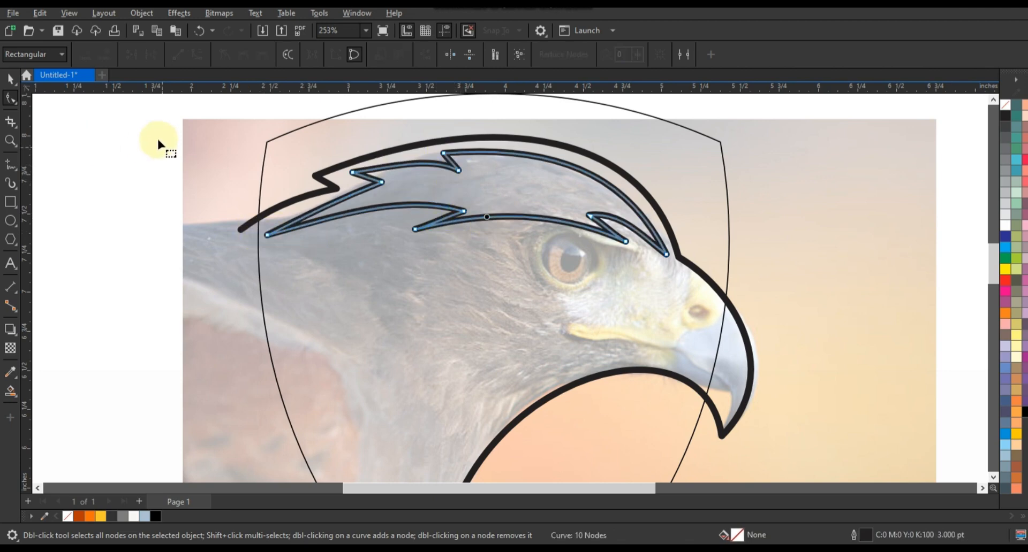
{"action": "left_click", "coordinate": [11, 79]}
{"action": "left_click", "coordinate": [141, 183]}
{"action": "left_click", "coordinate": [12, 165]}
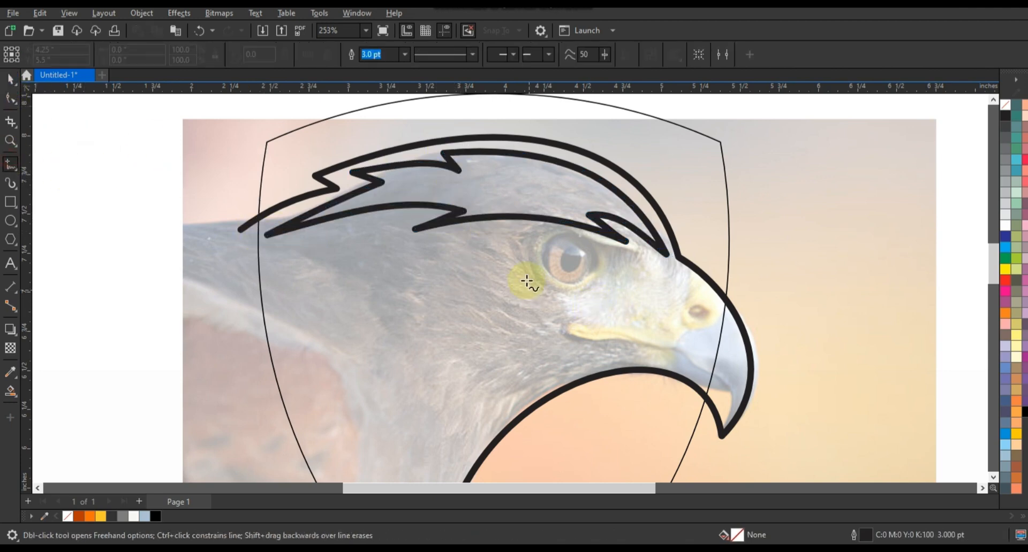
Draw a closed lightning-shaped feather streak below the eagle's eye
{"action": "left_click", "coordinate": [288, 324]}
{"action": "double_click", "coordinate": [494, 259]}
{"action": "double_click", "coordinate": [637, 292]}
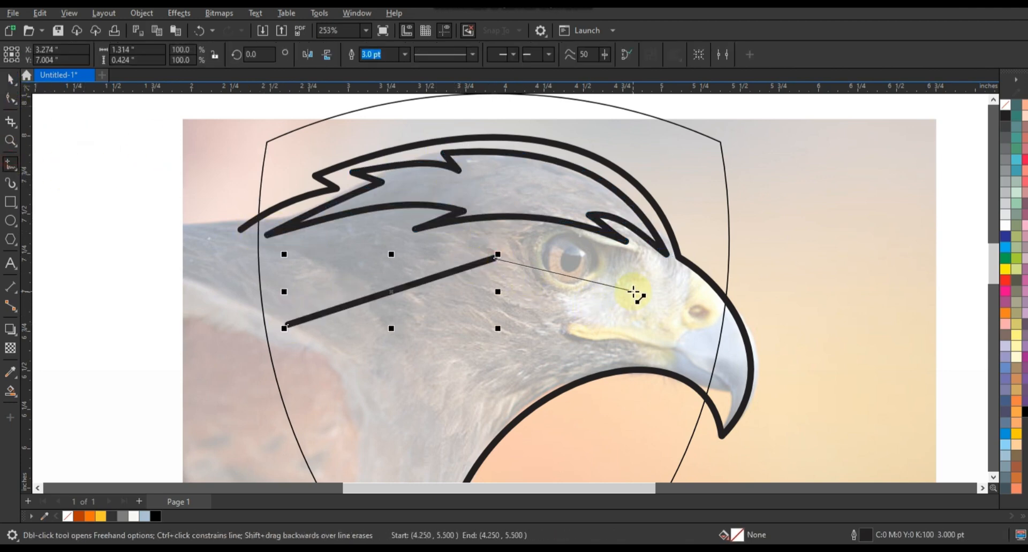
{"action": "double_click", "coordinate": [343, 443]}
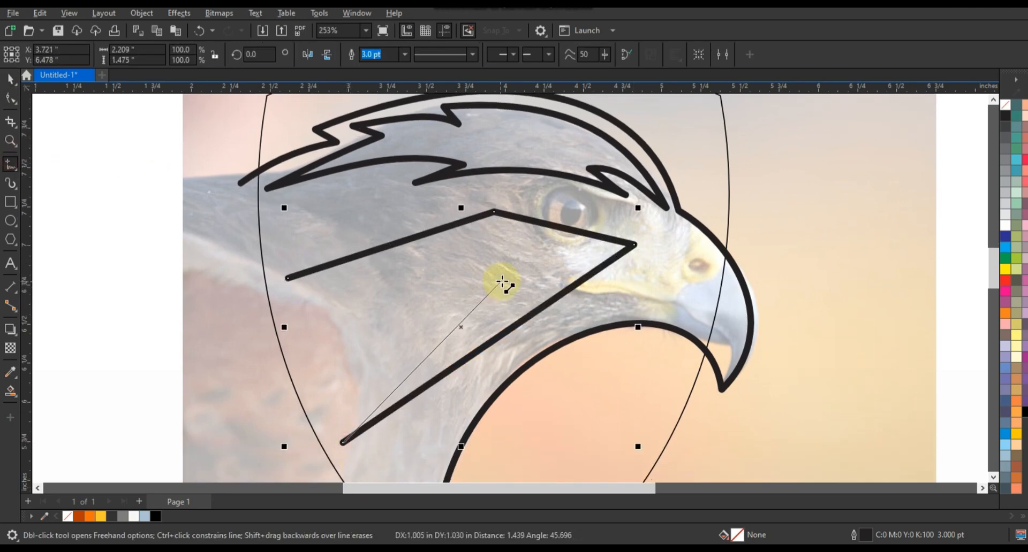
{"action": "double_click", "coordinate": [506, 273]}
{"action": "left_click", "coordinate": [288, 278]}
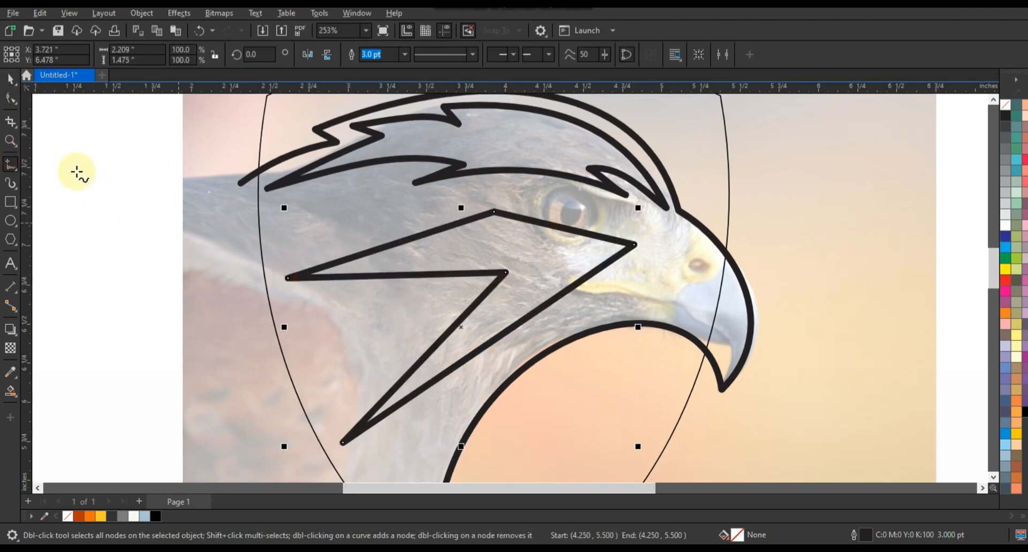
Bend the streak's segments under the eye and along its left and lower edges into curves
{"action": "left_click", "coordinate": [10, 102]}
{"action": "left_click_drag", "start_coordinate": [288, 279], "coordinate": [300, 319]}
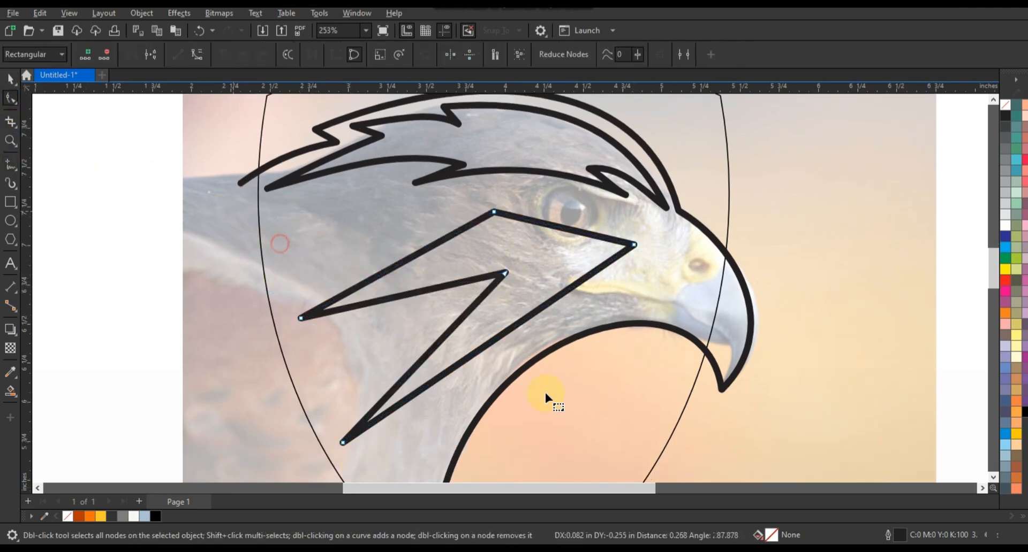
{"action": "left_click_drag", "start_coordinate": [265, 464], "coordinate": [266, 464]}
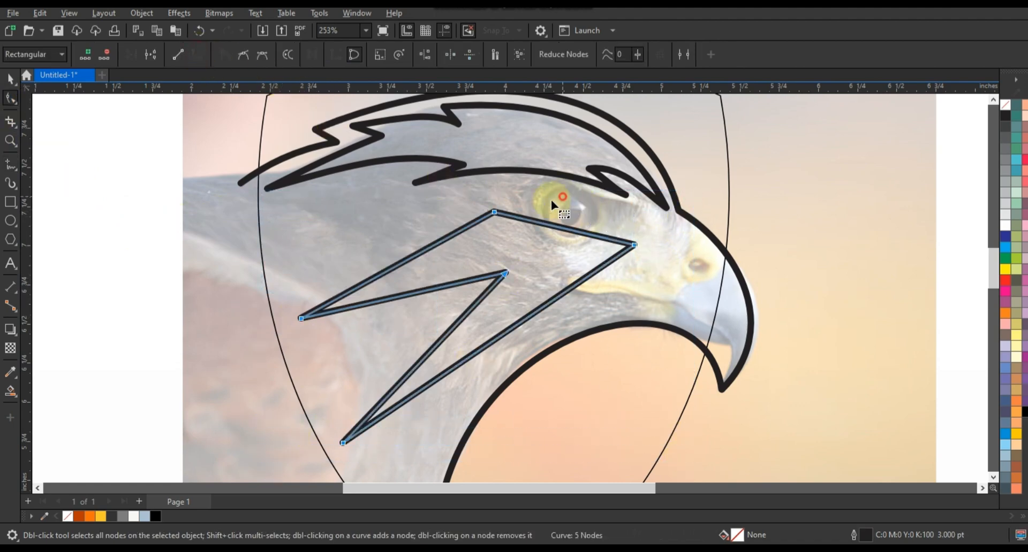
{"action": "left_click_drag", "start_coordinate": [589, 235], "coordinate": [582, 262]}
{"action": "left_click_drag", "start_coordinate": [519, 256], "coordinate": [517, 263]}
{"action": "left_click_drag", "start_coordinate": [418, 253], "coordinate": [397, 236]}
{"action": "left_click_drag", "start_coordinate": [416, 292], "coordinate": [413, 269]}
{"action": "left_click_drag", "start_coordinate": [431, 351], "coordinate": [401, 327]}
{"action": "left_click_drag", "start_coordinate": [473, 353], "coordinate": [452, 322]}
Refine the streak's tip points and the curves at its inner tip and bottom
{"action": "left_click_drag", "start_coordinate": [635, 245], "coordinate": [636, 249]}
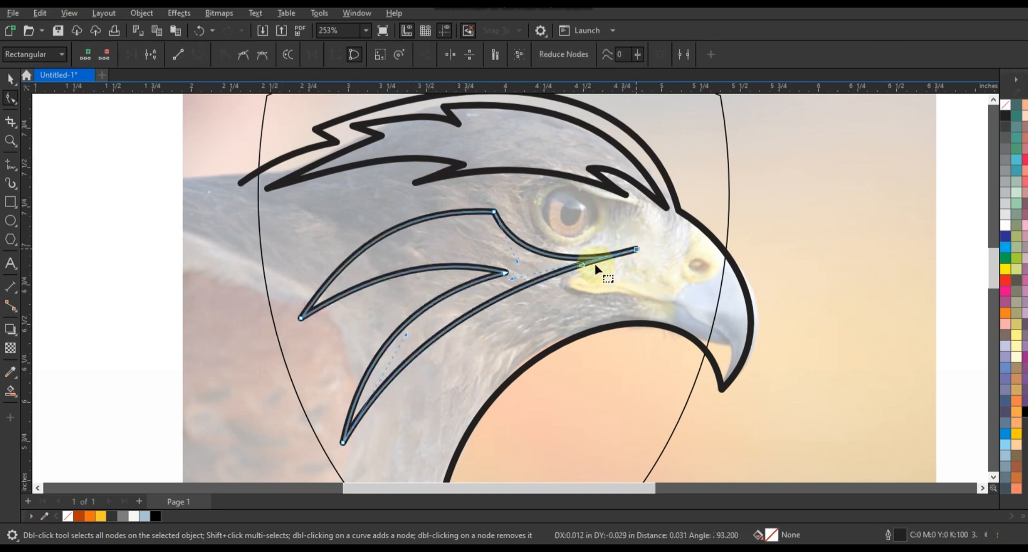
{"action": "left_click_drag", "start_coordinate": [538, 249], "coordinate": [535, 247]}
{"action": "left_click_drag", "start_coordinate": [494, 212], "coordinate": [497, 210]}
{"action": "left_click_drag", "start_coordinate": [503, 273], "coordinate": [489, 268]}
{"action": "left_click_drag", "start_coordinate": [417, 250], "coordinate": [419, 254]}
{"action": "left_click_drag", "start_coordinate": [352, 359], "coordinate": [364, 357]}
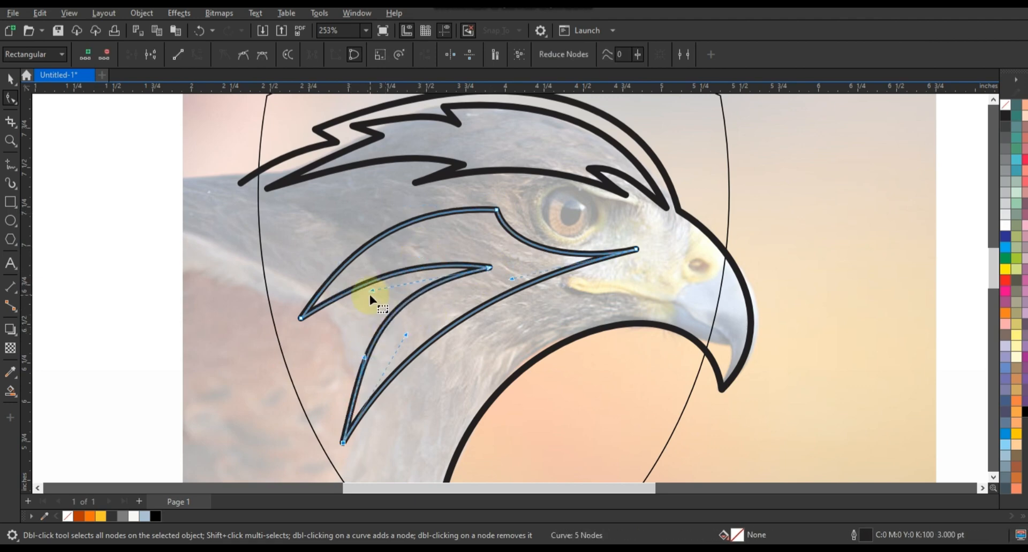
Draw a triangle lower on the neck and bend its sides into a slender curved feather
{"action": "key", "text": "F3"}
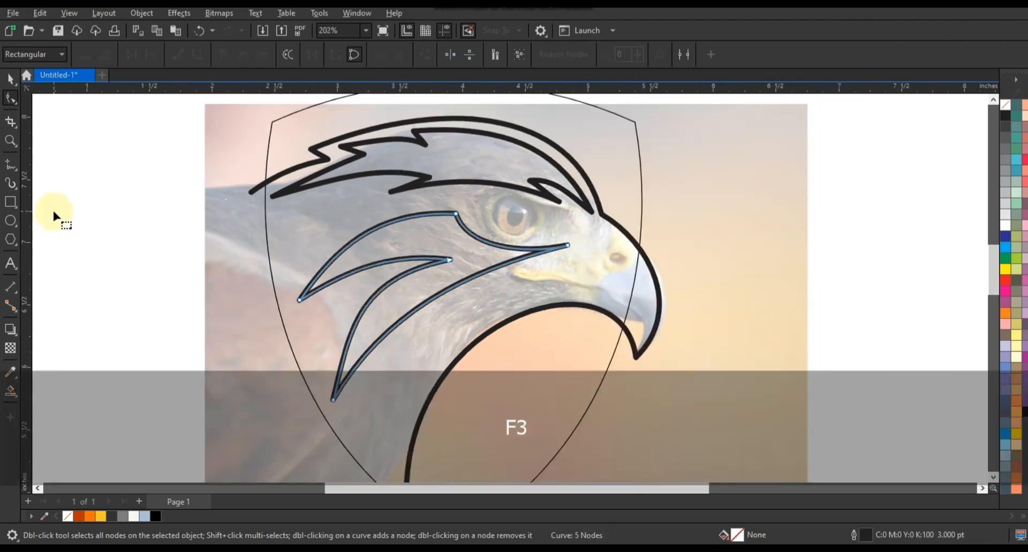
{"action": "left_click", "coordinate": [11, 165]}
{"action": "left_click", "coordinate": [344, 410]}
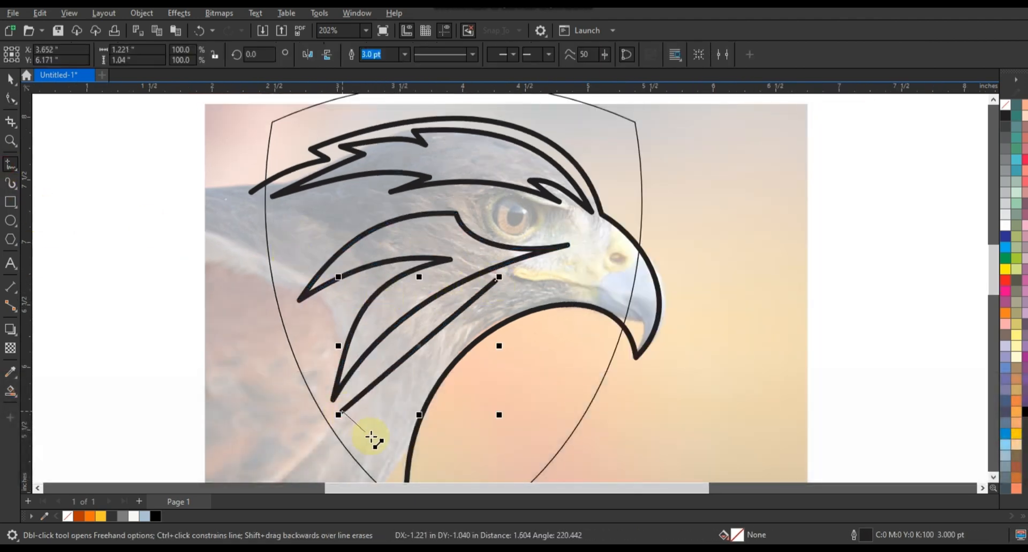
{"action": "left_click", "coordinate": [497, 279]}
{"action": "left_click", "coordinate": [11, 98]}
{"action": "left_click", "coordinate": [198, 54]}
{"action": "left_click_drag", "start_coordinate": [408, 354], "coordinate": [399, 338]}
{"action": "left_click_drag", "start_coordinate": [430, 374], "coordinate": [419, 363]}
{"action": "left_click_drag", "start_coordinate": [384, 449], "coordinate": [387, 449]}
{"action": "left_click_drag", "start_coordinate": [422, 364], "coordinate": [420, 361]}
Zoom in on the eye and trace it with an almond-shaped curved outline
{"action": "left_click", "coordinate": [11, 144]}
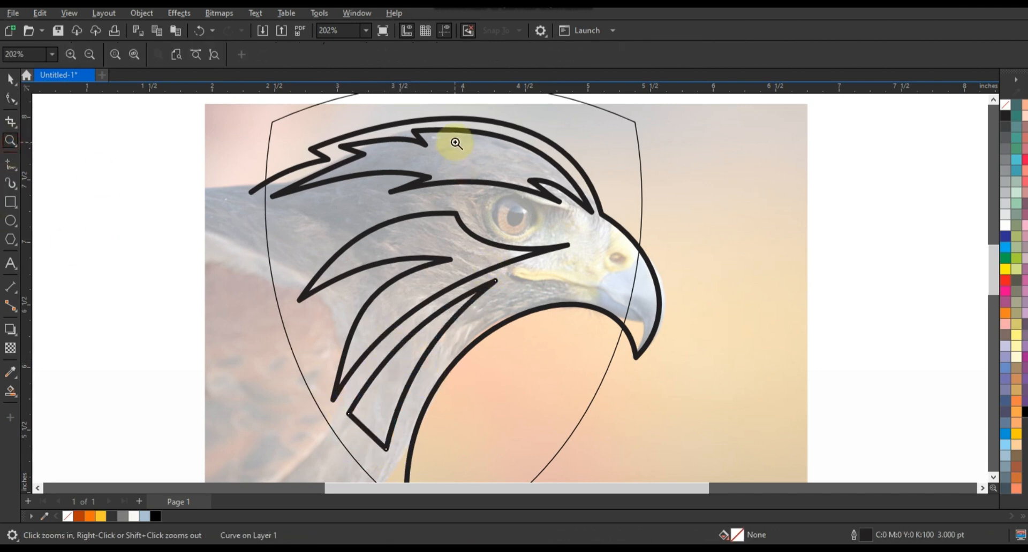
{"action": "left_click_drag", "start_coordinate": [681, 355], "coordinate": [675, 351]}
{"action": "left_click", "coordinate": [9, 164]}
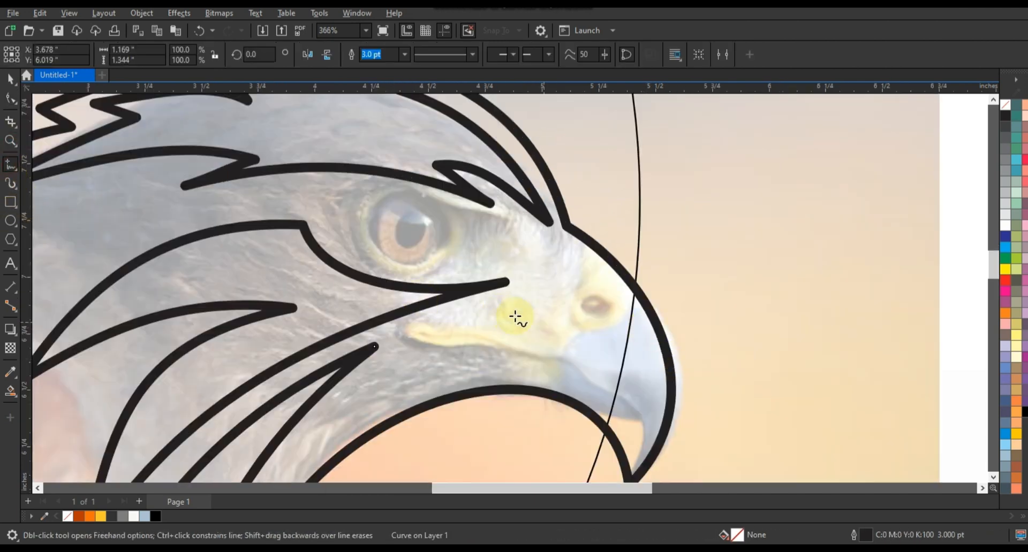
{"action": "left_click", "coordinate": [501, 253]}
{"action": "left_click", "coordinate": [10, 98]}
{"action": "key", "text": "ctrl+q"}
{"action": "left_click_drag", "start_coordinate": [431, 235], "coordinate": [434, 265]}
{"action": "left_click_drag", "start_coordinate": [342, 206], "coordinate": [338, 202]}
{"action": "left_click_drag", "start_coordinate": [427, 230], "coordinate": [429, 226]}
{"action": "left_click_drag", "start_coordinate": [417, 258], "coordinate": [417, 261]}
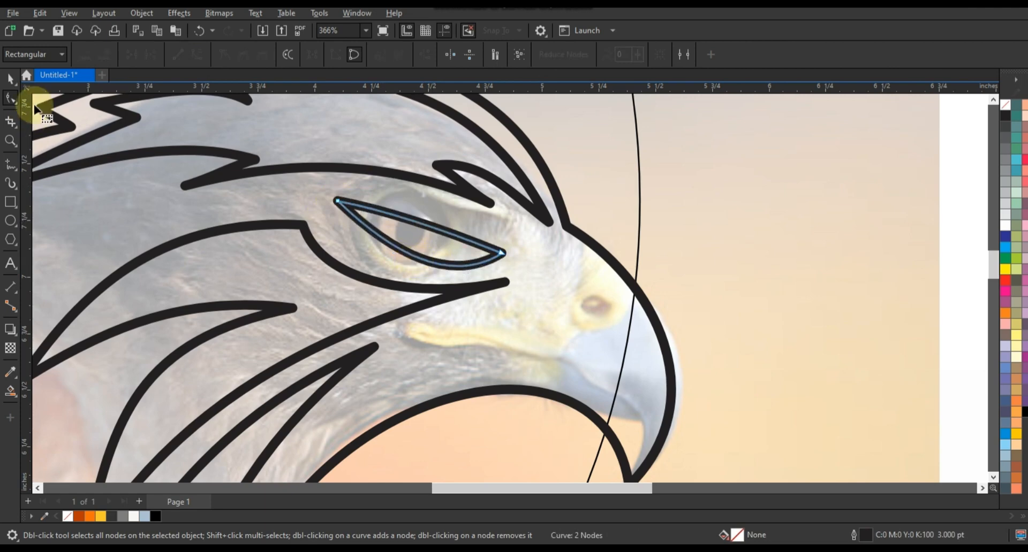
{"action": "left_click", "coordinate": [10, 79]}
Select the feather line pieces and move them beside the photo
{"action": "scroll", "coordinate": [510, 260], "scroll_direction": "down", "scroll_amount": 3}
{"action": "key", "text": "Escape"}
{"action": "left_click", "coordinate": [482, 276]}
{"action": "left_click", "coordinate": [509, 264], "text": "shift"}
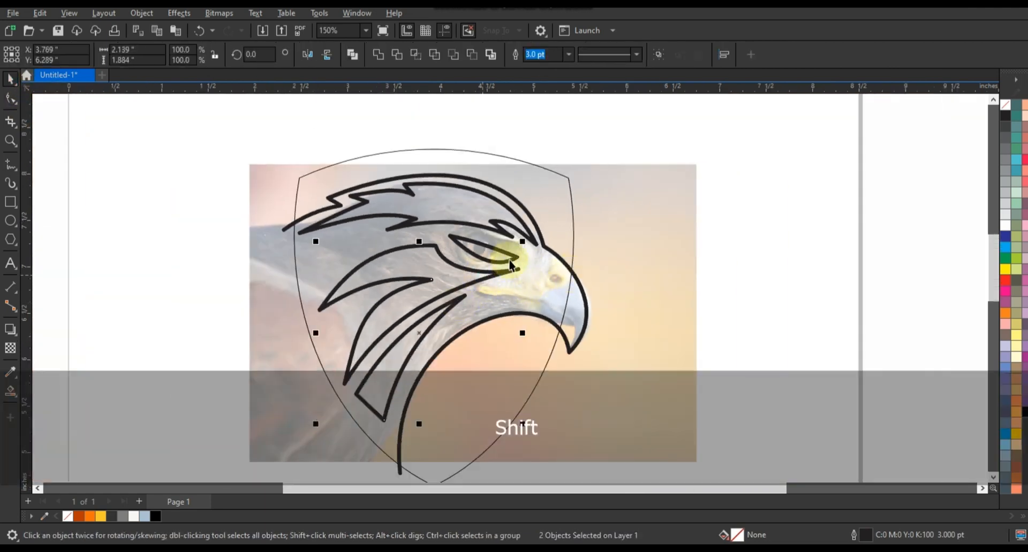
{"action": "left_click_drag", "start_coordinate": [429, 283], "coordinate": [812, 319]}
{"action": "left_click", "coordinate": [720, 269]}
Smart Fill the head, delete its outline, weld the fill with the shield and colour it black
{"action": "left_click", "coordinate": [10, 395]}
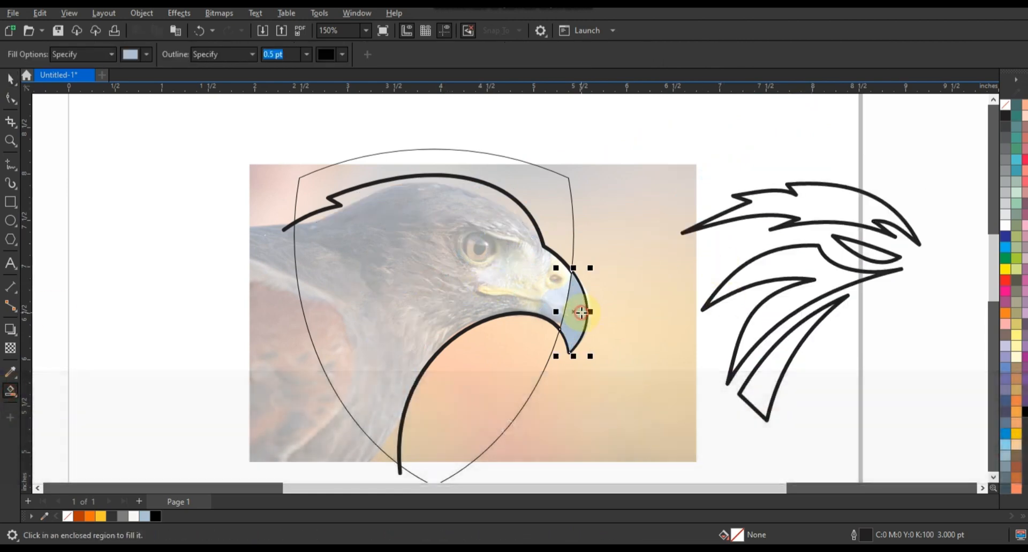
{"action": "left_click", "coordinate": [277, 228]}
{"action": "left_click", "coordinate": [10, 79]}
{"action": "left_click", "coordinate": [287, 230]}
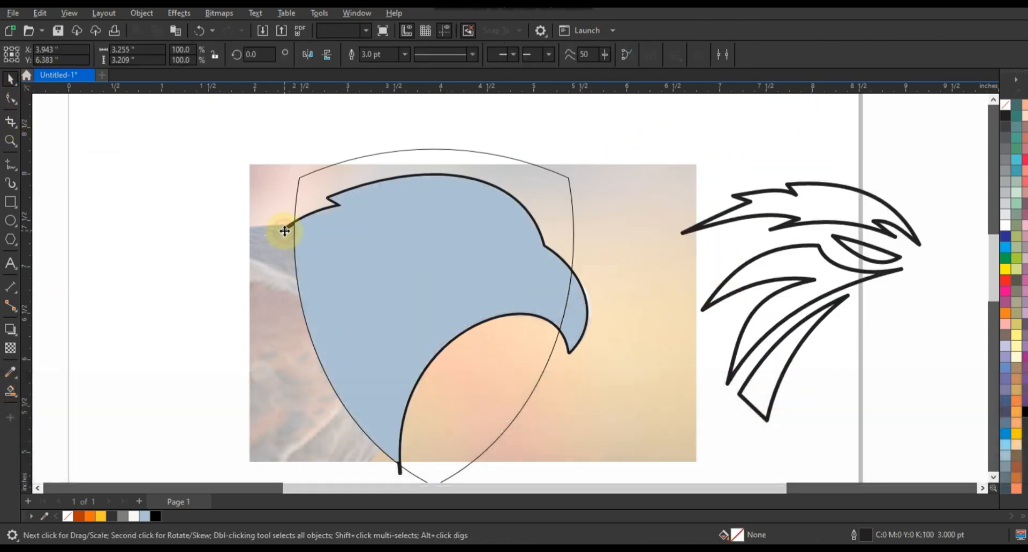
{"action": "key", "text": "Delete"}
{"action": "left_click", "coordinate": [517, 270], "text": "shift"}
{"action": "left_click", "coordinate": [379, 56]}
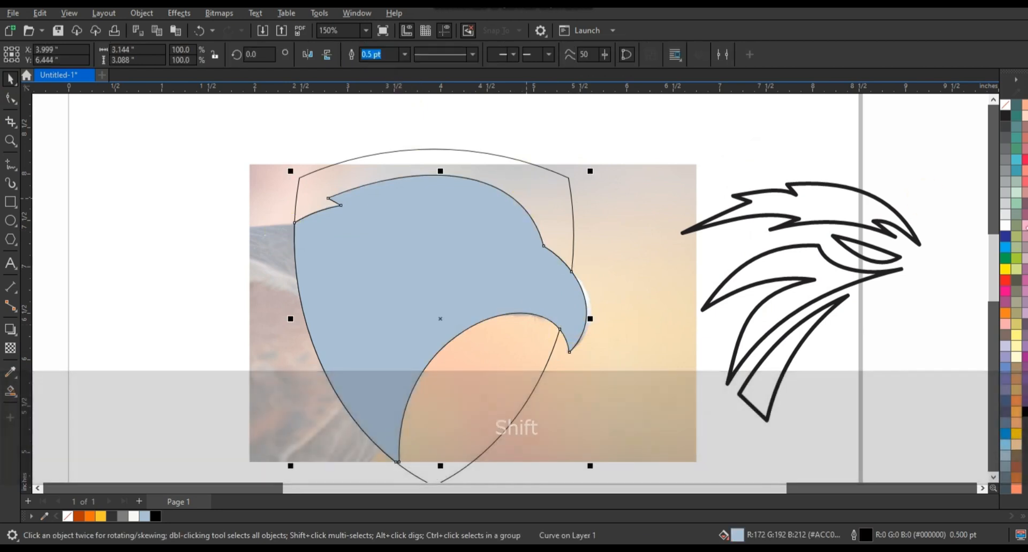
{"action": "left_click", "coordinate": [1025, 412]}
{"action": "left_click_drag", "start_coordinate": [631, 126], "coordinate": [807, 337]}
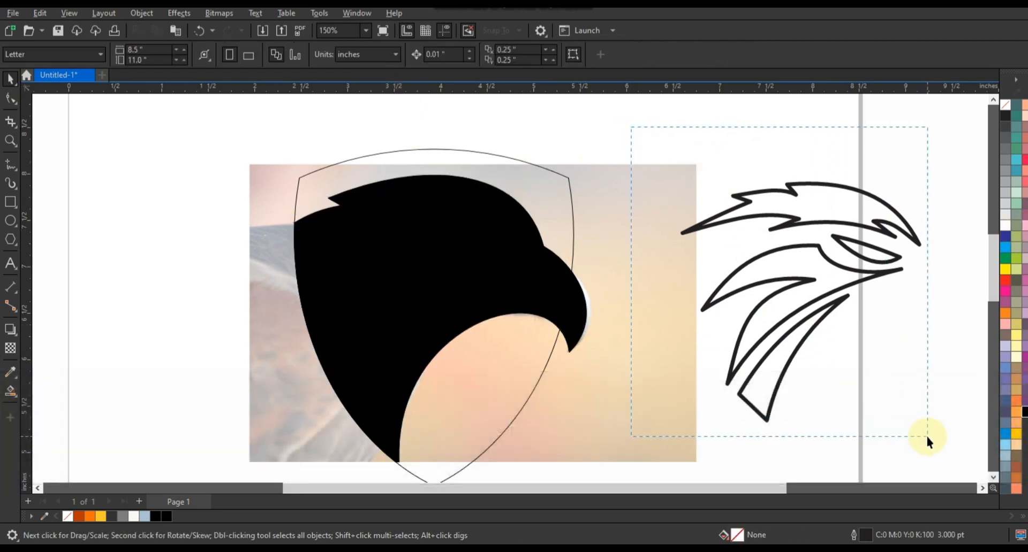
{"action": "left_click_drag", "start_coordinate": [926, 435], "coordinate": [926, 434]}
Make the feather shapes orange with no outline and place them in front of the black head
{"action": "left_click", "coordinate": [90, 517]}
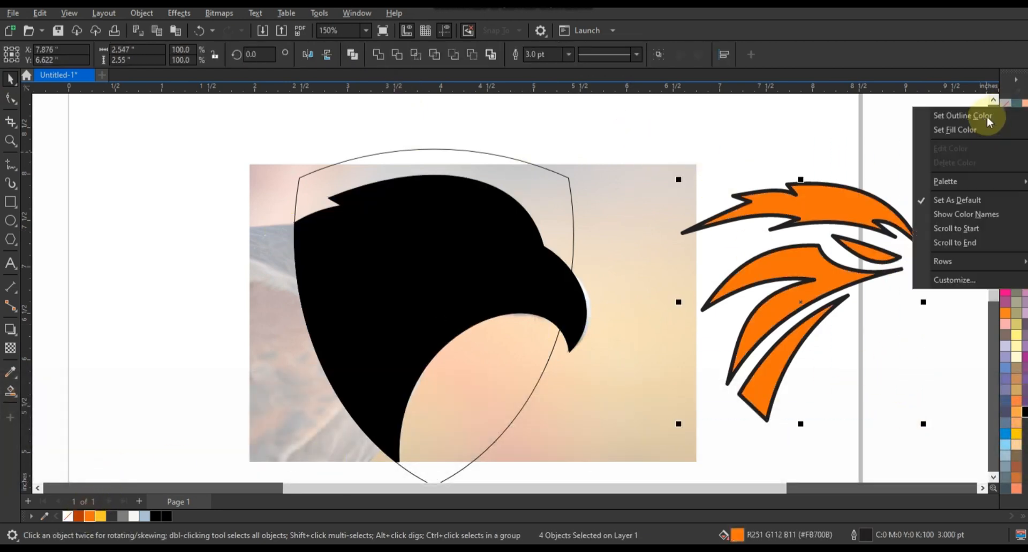
{"action": "left_click", "coordinate": [942, 111]}
{"action": "left_click_drag", "start_coordinate": [818, 280], "coordinate": [432, 295]}
{"action": "key", "text": "shift+Page_Up"}
{"action": "left_click", "coordinate": [707, 300]}
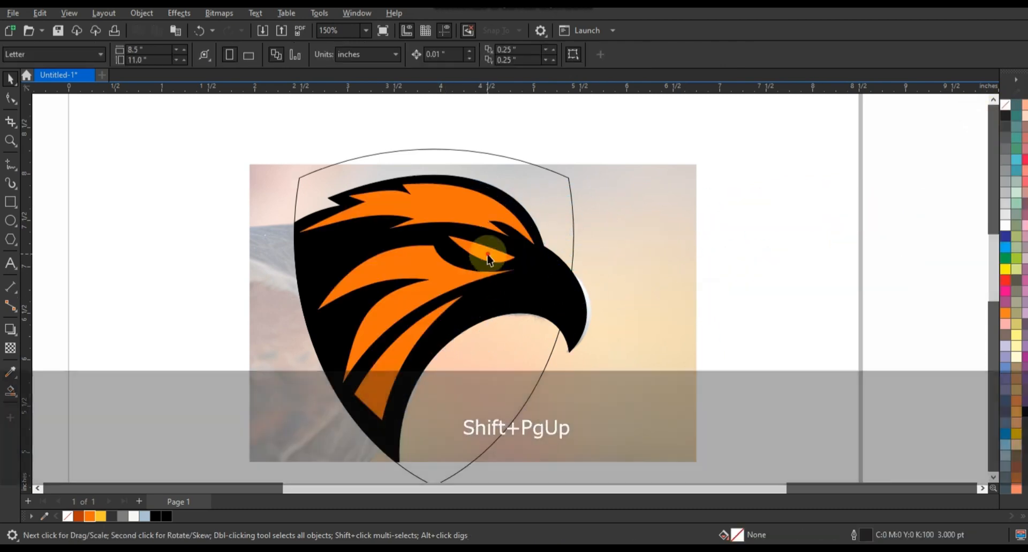
Fill the eye shape white and remove the black fill from the head shape
{"action": "left_click", "coordinate": [488, 255]}
{"action": "left_click", "coordinate": [1002, 224]}
{"action": "left_click", "coordinate": [608, 346]}
{"action": "left_click", "coordinate": [566, 310]}
{"action": "right_click", "coordinate": [1001, 109]}
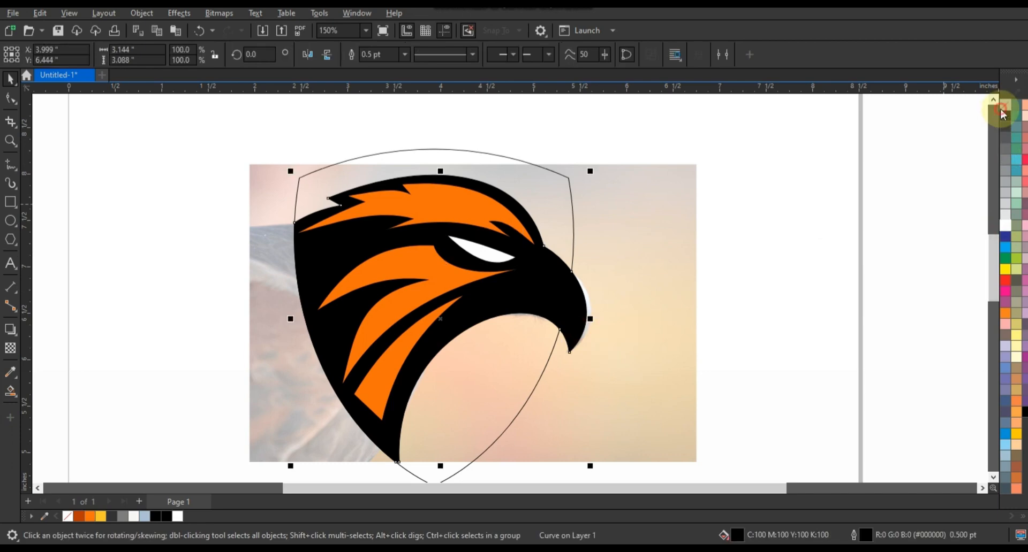
{"action": "left_click", "coordinate": [689, 237]}
{"action": "left_click", "coordinate": [10, 141]}
{"action": "left_click_drag", "start_coordinate": [435, 211], "coordinate": [642, 365]}
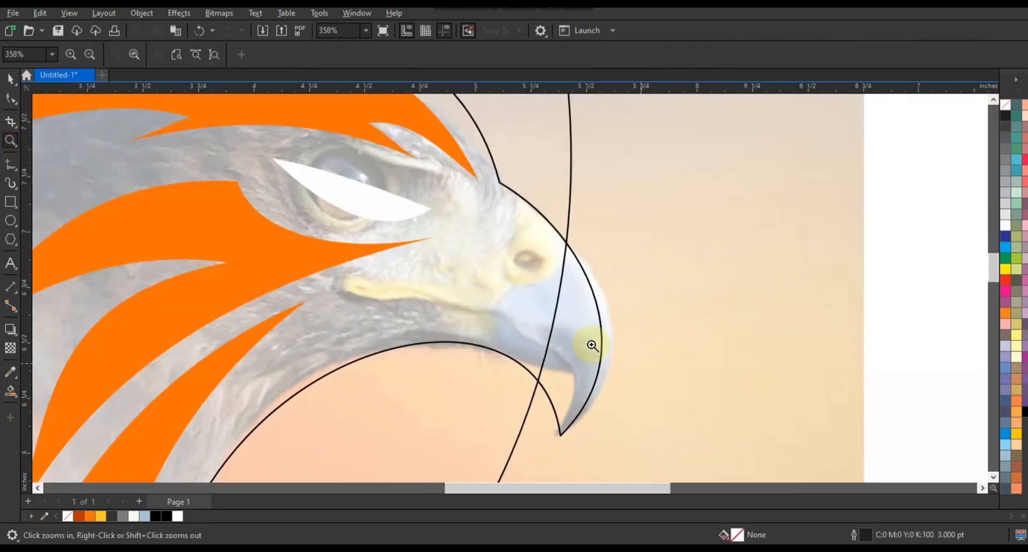
Draw a triangular beak outline and convert its sides to curves
{"action": "left_click", "coordinate": [10, 163]}
{"action": "double_click", "coordinate": [423, 325]}
{"action": "double_click", "coordinate": [571, 414]}
{"action": "left_click", "coordinate": [522, 214]}
{"action": "left_click", "coordinate": [10, 99]}
{"action": "left_click_drag", "start_coordinate": [106, 111], "coordinate": [630, 435]}
{"action": "left_click", "coordinate": [198, 54]}
Bend the beak outline's sides and points into a curved beak shape
{"action": "left_click_drag", "start_coordinate": [568, 310], "coordinate": [581, 310]}
{"action": "left_click_drag", "start_coordinate": [489, 366], "coordinate": [517, 333]}
{"action": "left_click_drag", "start_coordinate": [522, 344], "coordinate": [524, 339]}
{"action": "left_click_drag", "start_coordinate": [570, 414], "coordinate": [564, 411]}
{"action": "left_click_drag", "start_coordinate": [548, 354], "coordinate": [610, 355]}
{"action": "left_click", "coordinate": [452, 336]}
{"action": "left_click_drag", "start_coordinate": [423, 323], "coordinate": [393, 325]}
{"action": "left_click_drag", "start_coordinate": [430, 292], "coordinate": [434, 296]}
{"action": "left_click_drag", "start_coordinate": [487, 247], "coordinate": [539, 271]}
Add an ellipse nostril and combine it with the beak outline
{"action": "left_click", "coordinate": [10, 220]}
{"action": "key", "text": "space"}
{"action": "left_click", "coordinate": [521, 214], "text": "shift"}
{"action": "left_click", "coordinate": [349, 54]}
Draw a curved dividing line along the beak down to its tip
{"action": "left_click", "coordinate": [10, 164]}
{"action": "left_click", "coordinate": [434, 264]}
{"action": "left_click", "coordinate": [569, 423]}
{"action": "key", "text": "F10"}
{"action": "left_click_drag", "start_coordinate": [505, 307], "coordinate": [565, 349]}
Smart Fill the beak regions and colour the upper part grey and the lower dark grey
{"action": "left_click", "coordinate": [10, 391]}
{"action": "left_click", "coordinate": [485, 320]}
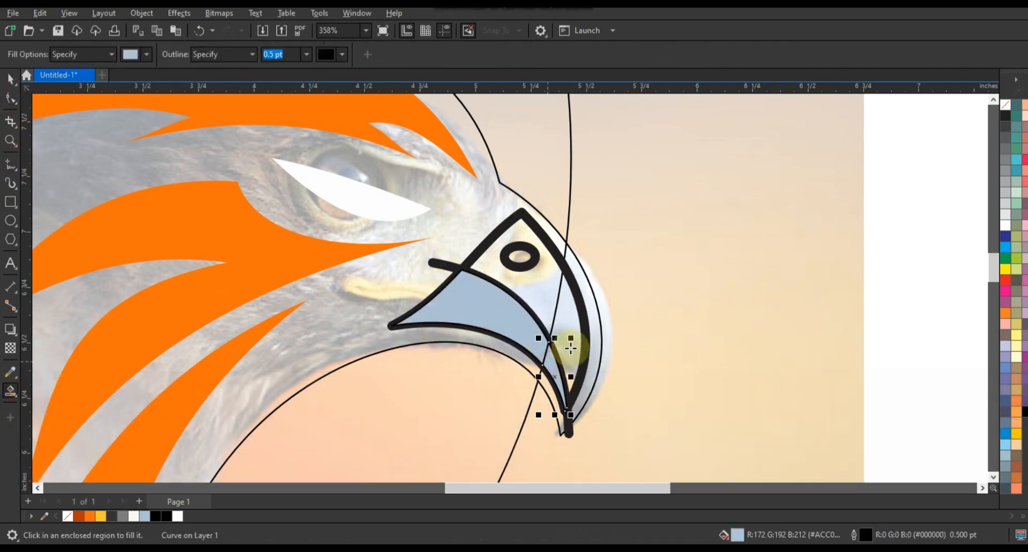
{"action": "left_click", "coordinate": [545, 303]}
{"action": "key", "text": "space"}
{"action": "left_click", "coordinate": [550, 346], "text": "shift"}
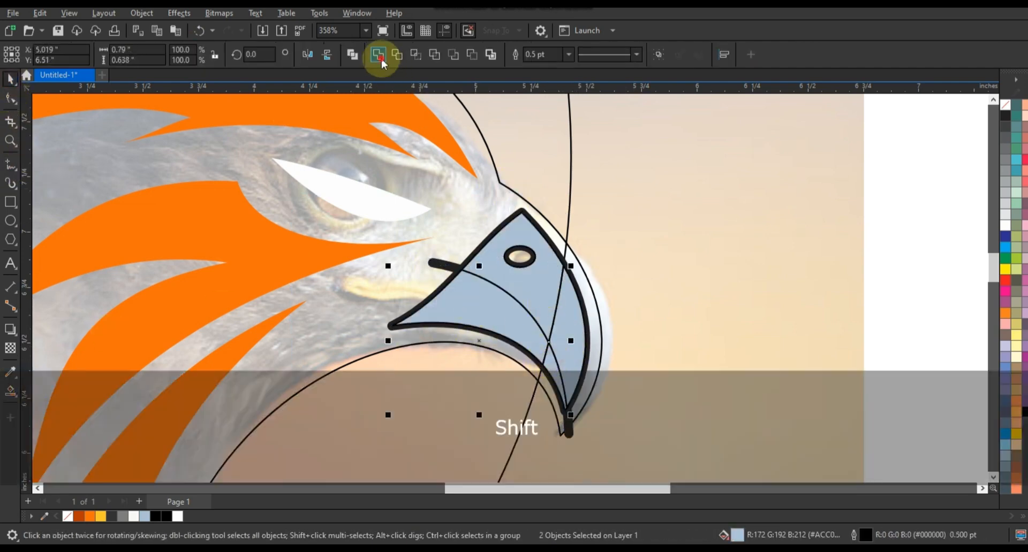
{"action": "left_click", "coordinate": [379, 54]}
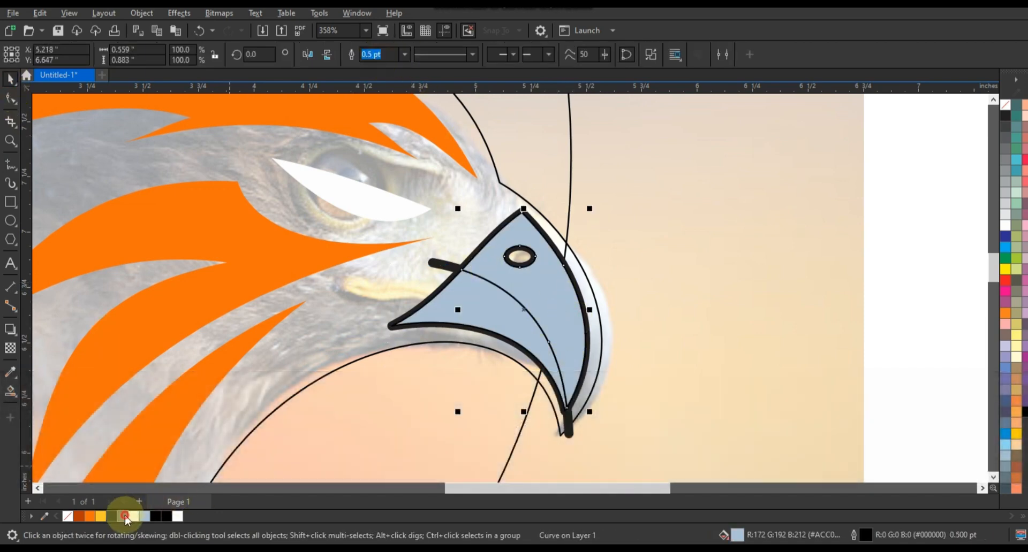
{"action": "left_click", "coordinate": [122, 516]}
{"action": "left_click", "coordinate": [155, 517]}
Delete the beak's black outlines and fill the head shape black again
{"action": "left_click", "coordinate": [461, 264]}
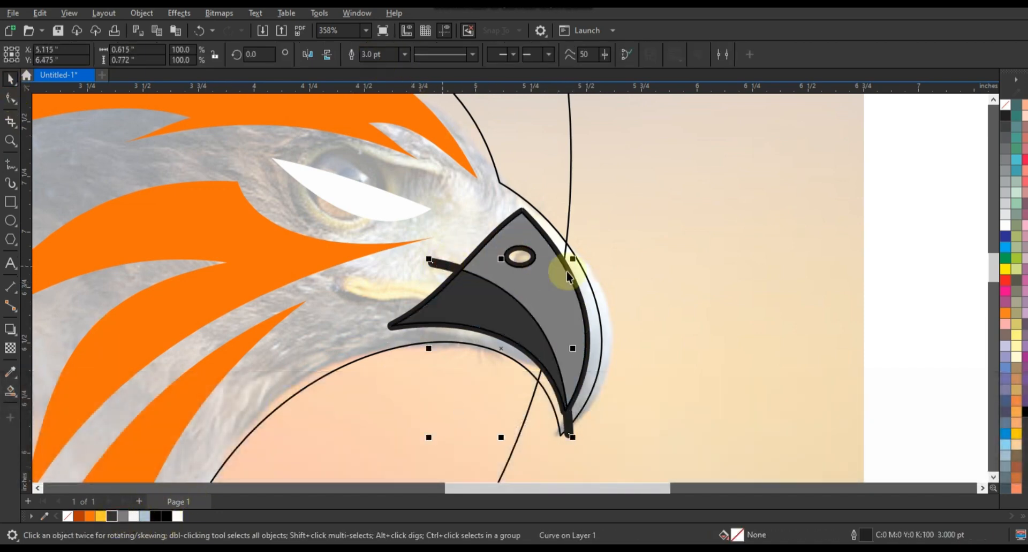
{"action": "key", "text": "Delete"}
{"action": "left_click", "coordinate": [604, 291]}
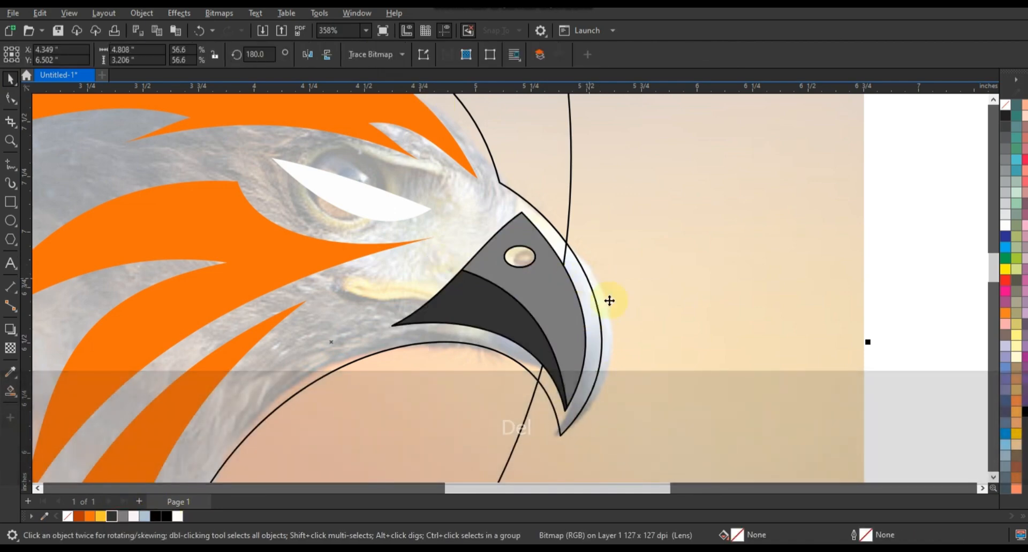
{"action": "left_click", "coordinate": [1024, 413]}
{"action": "key", "text": "F3"}
{"action": "key", "text": "Escape"}
Apply an inside contour to the shield outline and break the contour apart
{"action": "left_click_drag", "start_coordinate": [832, 171], "coordinate": [359, 451]}
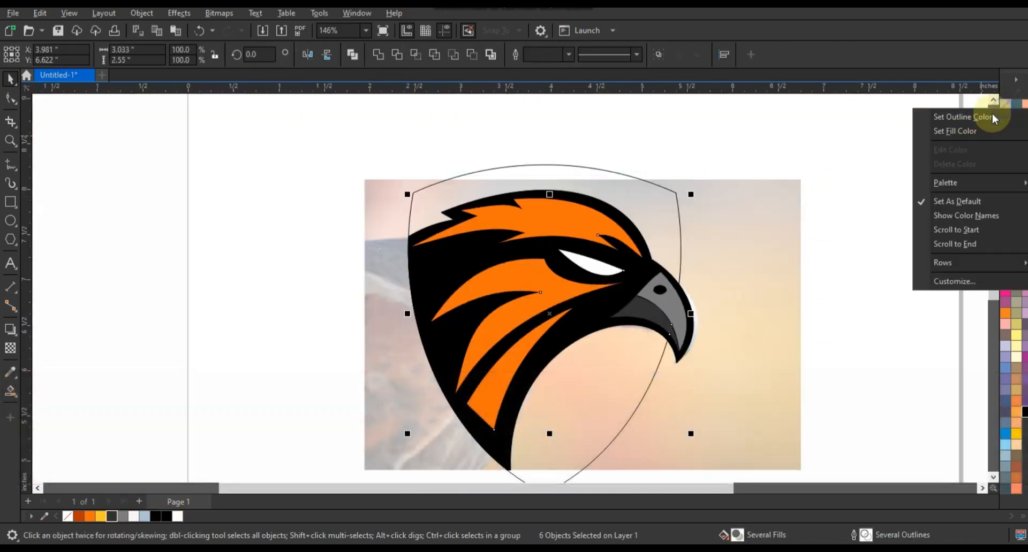
{"action": "left_click", "coordinate": [879, 169]}
{"action": "left_click", "coordinate": [635, 200]}
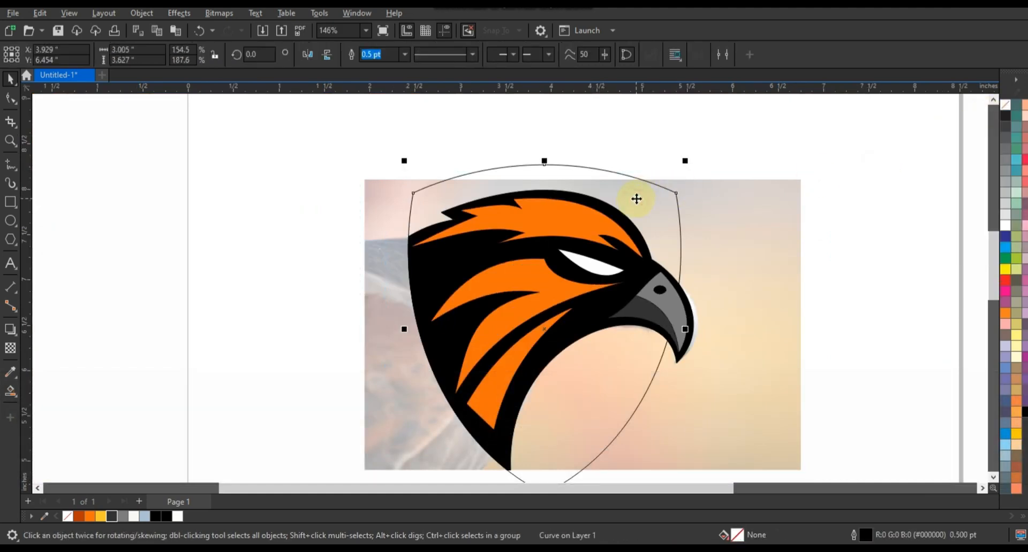
{"action": "left_click", "coordinate": [17, 341]}
{"action": "left_click", "coordinate": [51, 343]}
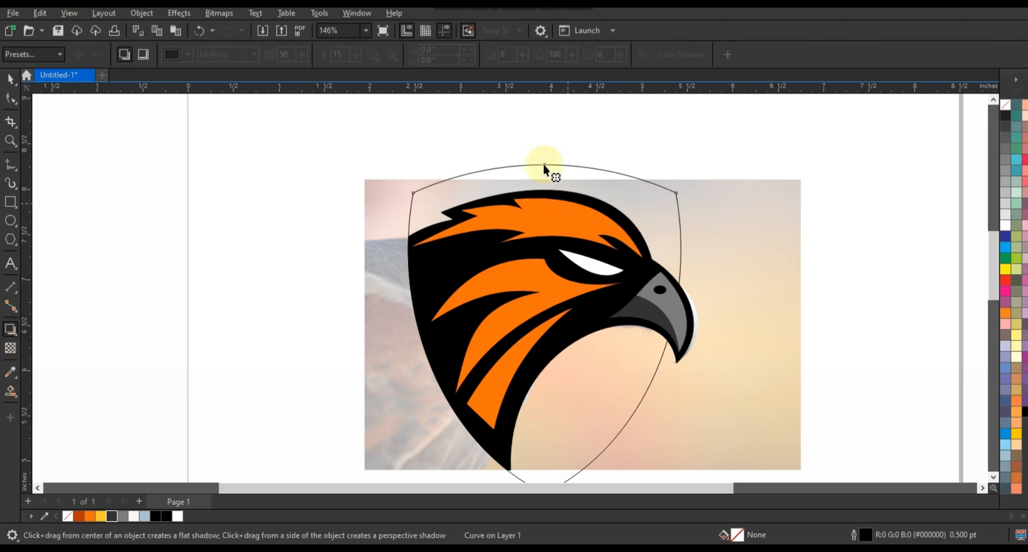
{"action": "left_click_drag", "start_coordinate": [542, 164], "coordinate": [544, 177]}
{"action": "left_click", "coordinate": [10, 79]}
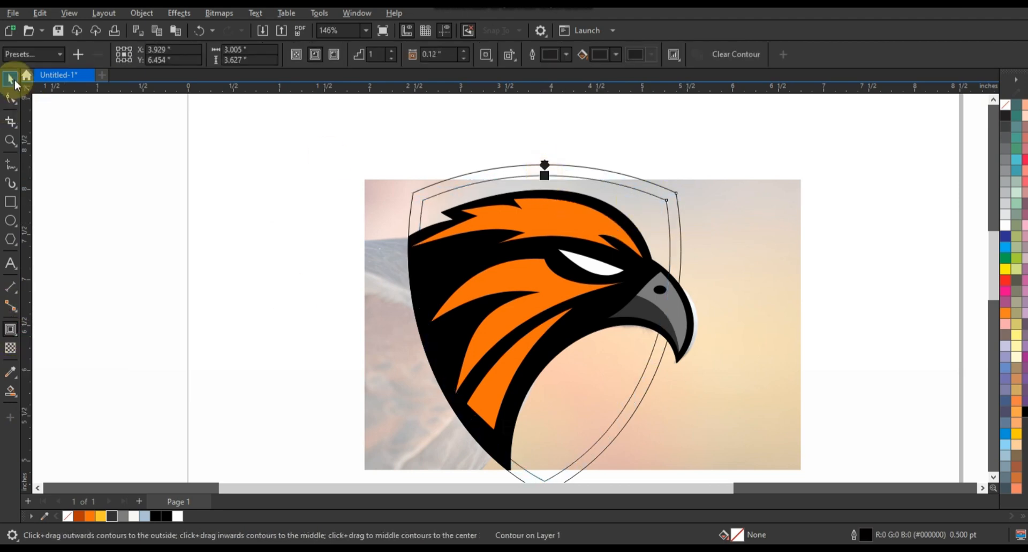
{"action": "left_click", "coordinate": [141, 13]}
{"action": "left_click", "coordinate": [161, 309]}
Fill the outer shield black and the inner shield dark grey
{"action": "left_click", "coordinate": [431, 195]}
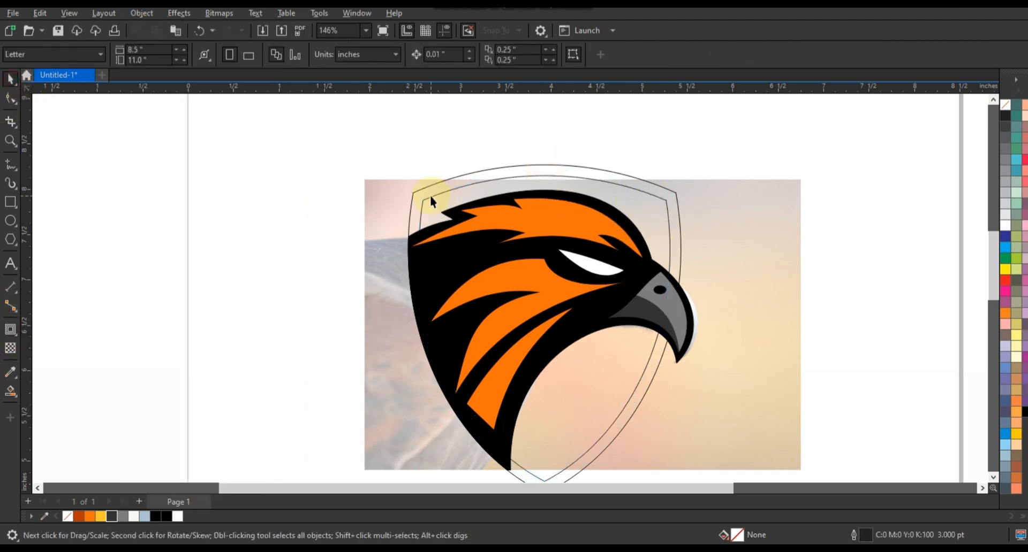
{"action": "left_click", "coordinate": [123, 516]}
{"action": "left_click", "coordinate": [667, 190]}
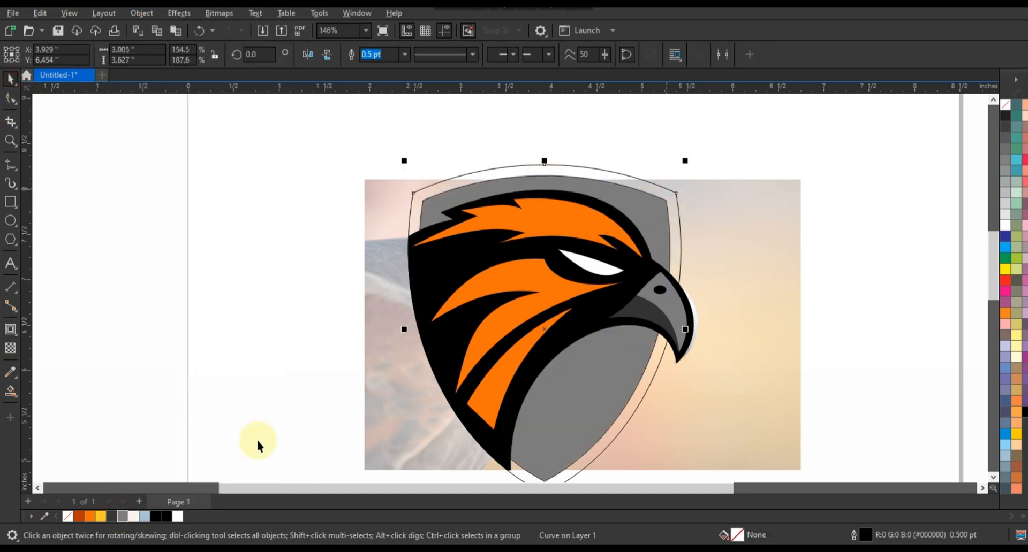
{"action": "left_click", "coordinate": [170, 517]}
{"action": "left_click", "coordinate": [144, 293]}
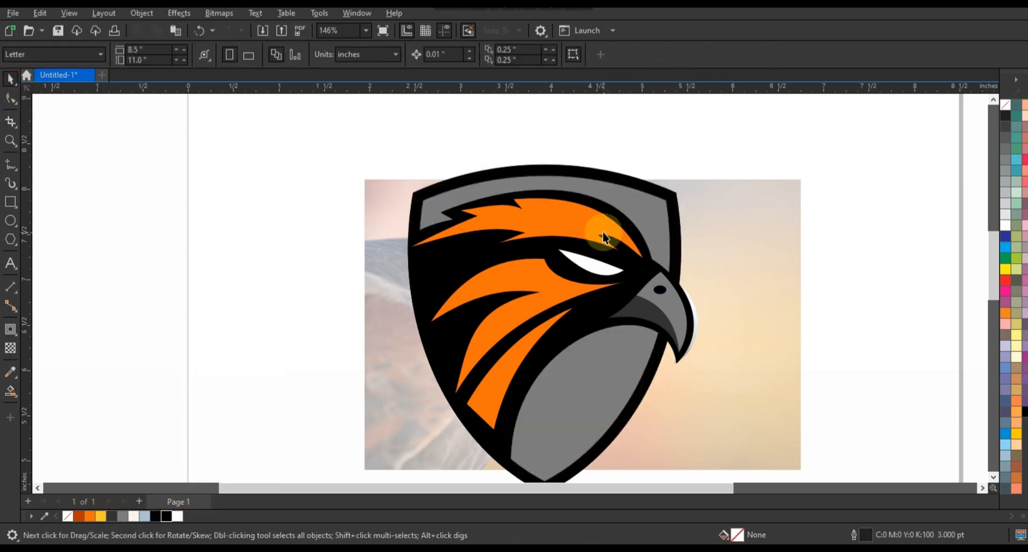
{"action": "left_click", "coordinate": [646, 211]}
{"action": "left_click", "coordinate": [111, 516]}
{"action": "left_click", "coordinate": [1005, 137]}
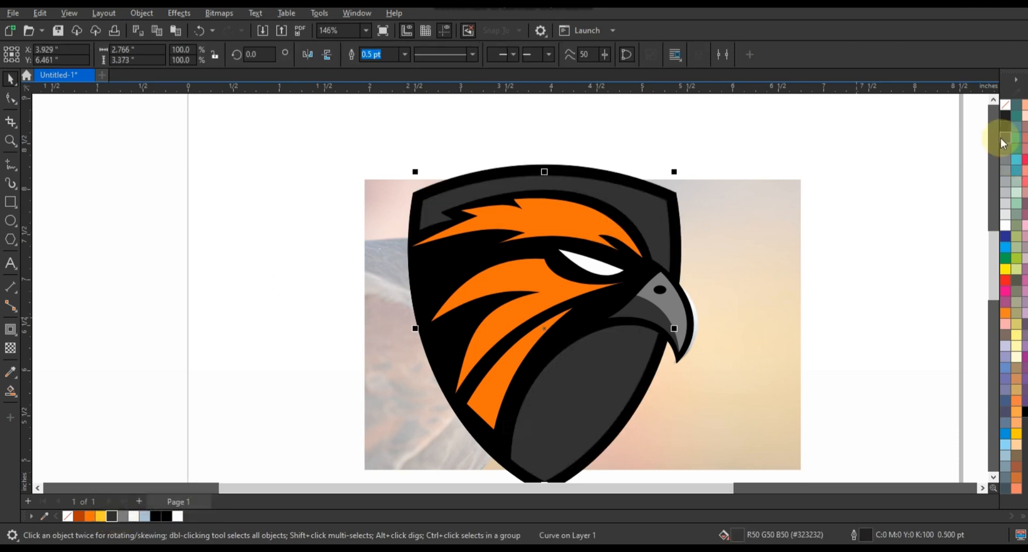
{"action": "left_click", "coordinate": [864, 231]}
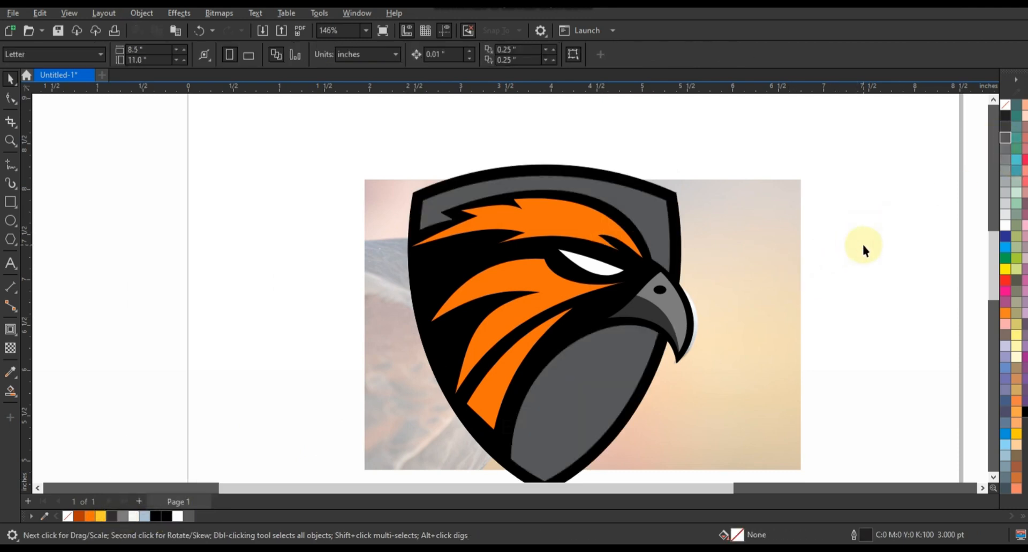
Zoom in on the head and draw a curved guide line across the crest
{"action": "left_click", "coordinate": [14, 144]}
{"action": "key", "text": "z"}
{"action": "left_click_drag", "start_coordinate": [380, 176], "coordinate": [747, 385]}
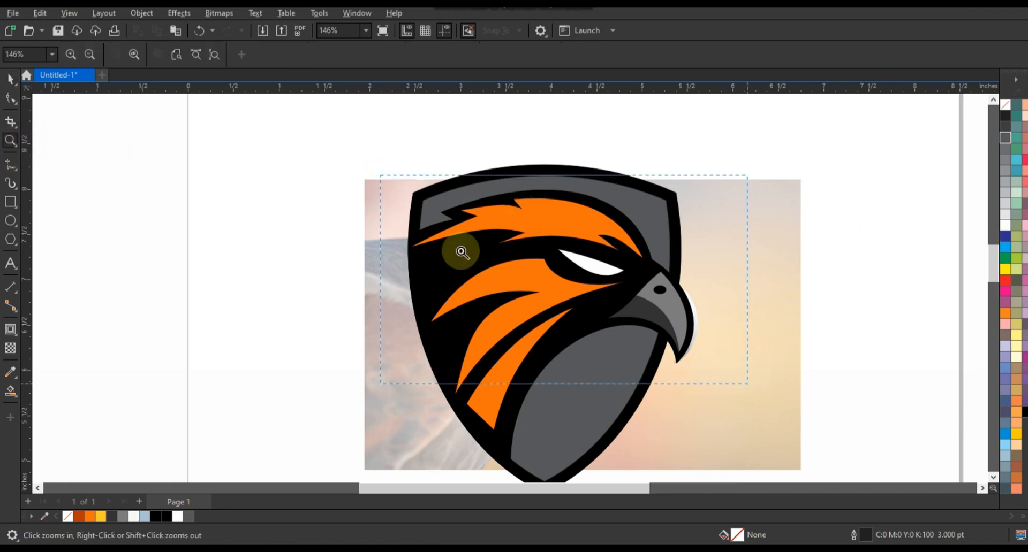
{"action": "key", "text": "F5"}
{"action": "double_click", "coordinate": [491, 161]}
{"action": "double_click", "coordinate": [522, 186]}
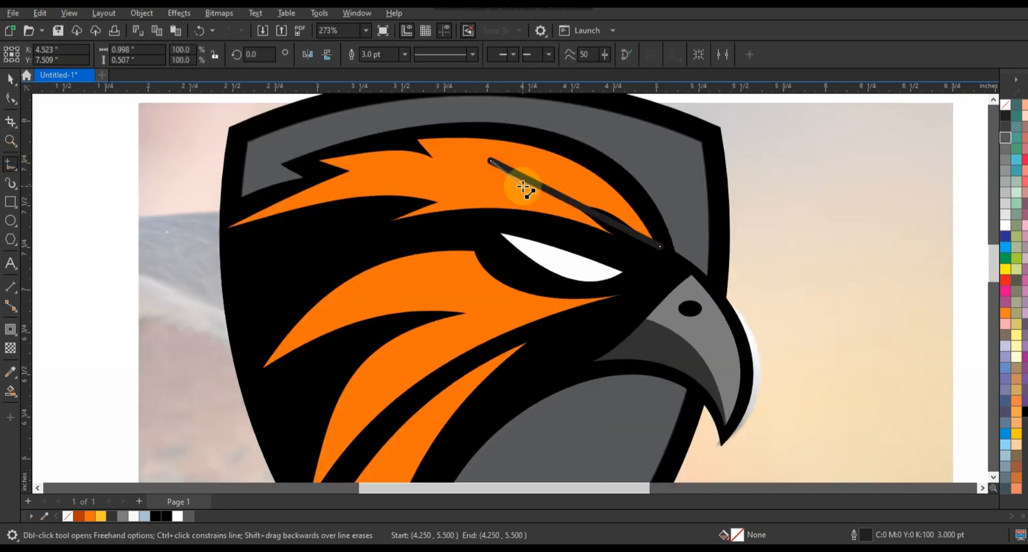
{"action": "left_click", "coordinate": [215, 229]}
{"action": "left_click", "coordinate": [13, 97]}
{"action": "left_click_drag", "start_coordinate": [95, 102], "coordinate": [124, 126]}
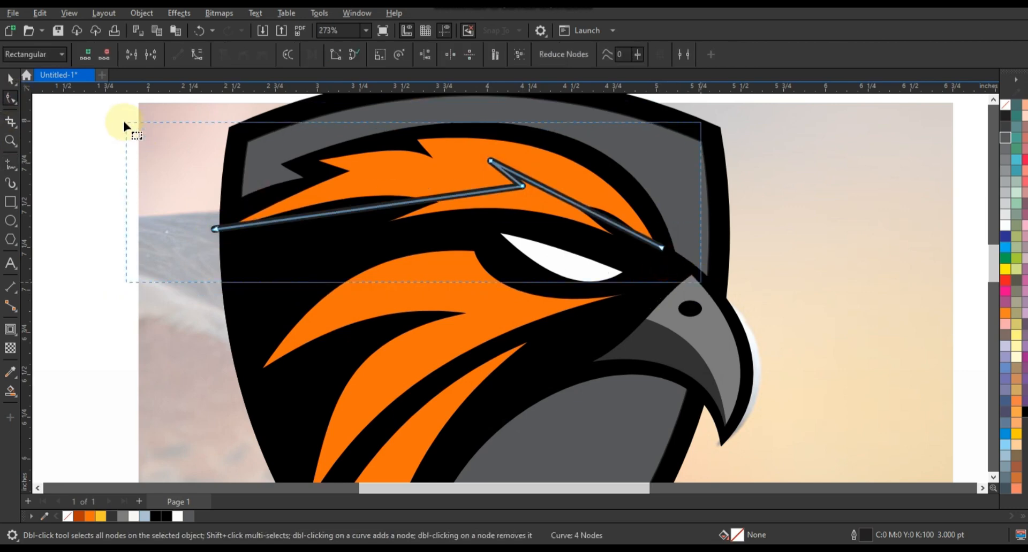
{"action": "left_click_drag", "start_coordinate": [375, 207], "coordinate": [384, 179]}
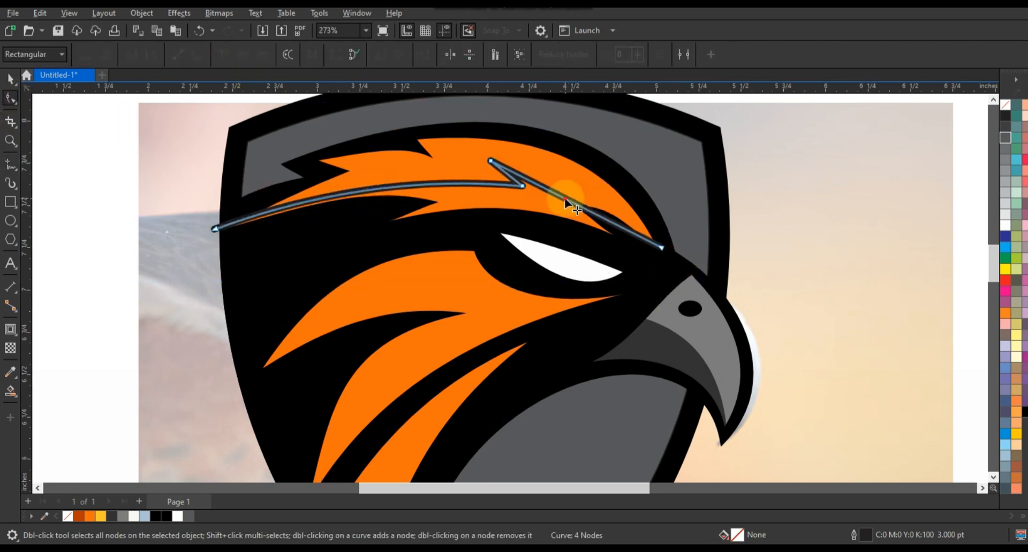
{"action": "left_click_drag", "start_coordinate": [564, 198], "coordinate": [574, 187]}
Draw a second curved guide line and Smart Fill the crest region between the curves
{"action": "left_click", "coordinate": [10, 166]}
{"action": "left_click", "coordinate": [658, 235]}
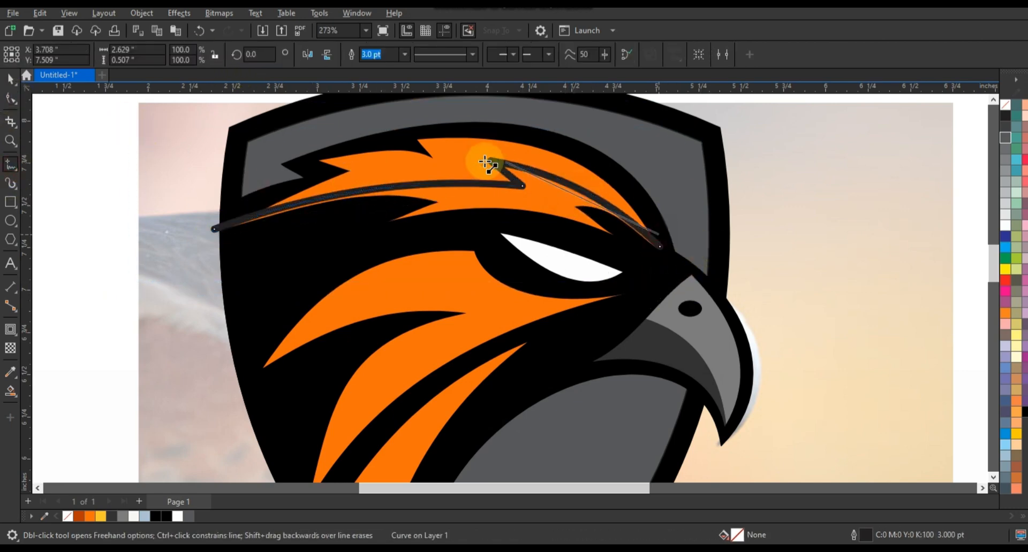
{"action": "left_click", "coordinate": [444, 155]}
{"action": "left_click", "coordinate": [236, 225]}
{"action": "left_click", "coordinate": [11, 98]}
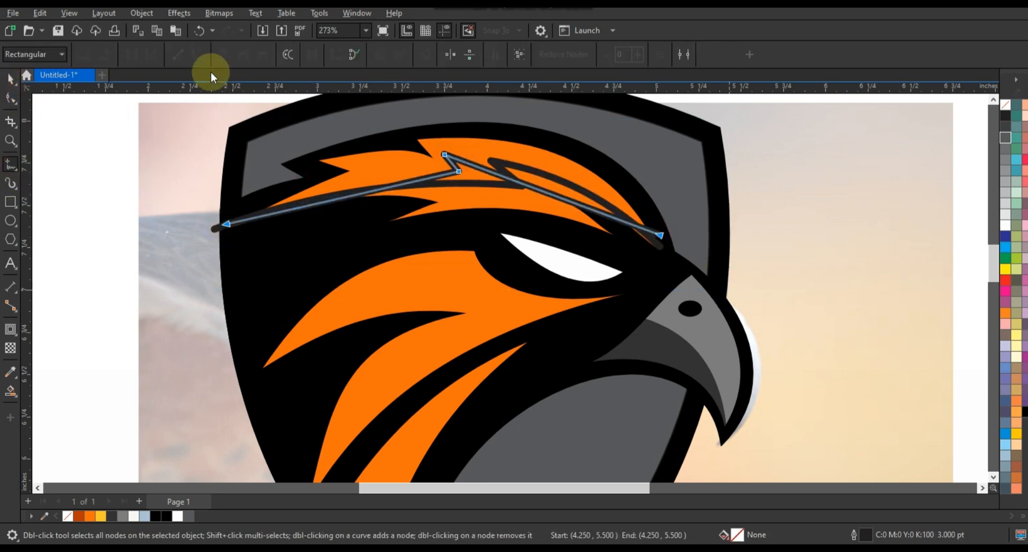
{"action": "left_click_drag", "start_coordinate": [550, 163], "coordinate": [552, 163]}
{"action": "left_click_drag", "start_coordinate": [386, 189], "coordinate": [368, 174]}
{"action": "left_click", "coordinate": [10, 391]}
{"action": "left_click", "coordinate": [483, 186]}
Delete the crest guide curve and colour the lower crest piece orange
{"action": "key", "text": "space"}
{"action": "left_click", "coordinate": [214, 227]}
{"action": "key", "text": "Delete"}
{"action": "left_click", "coordinate": [253, 222]}
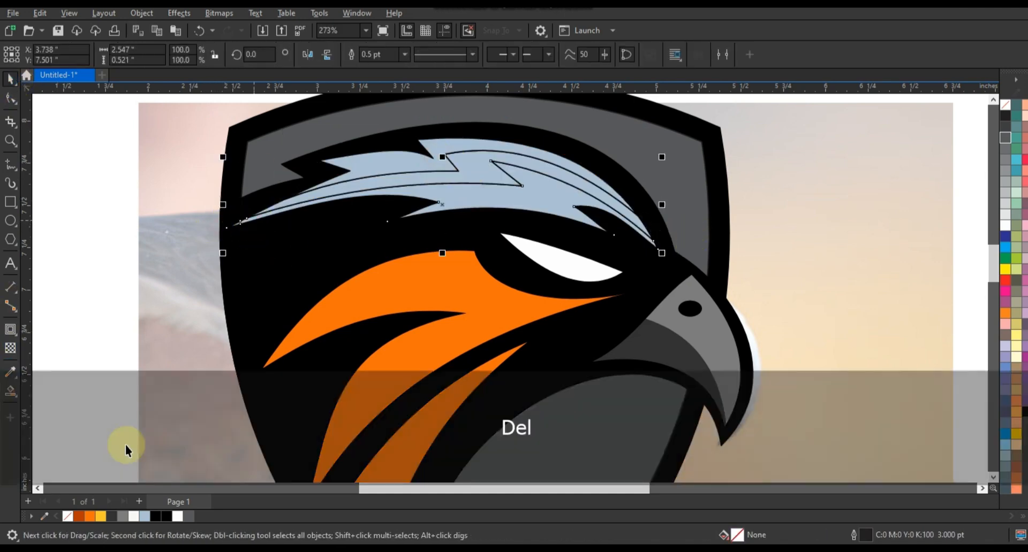
{"action": "left_click", "coordinate": [400, 180]}
{"action": "left_click", "coordinate": [89, 516]}
{"action": "left_click", "coordinate": [383, 167]}
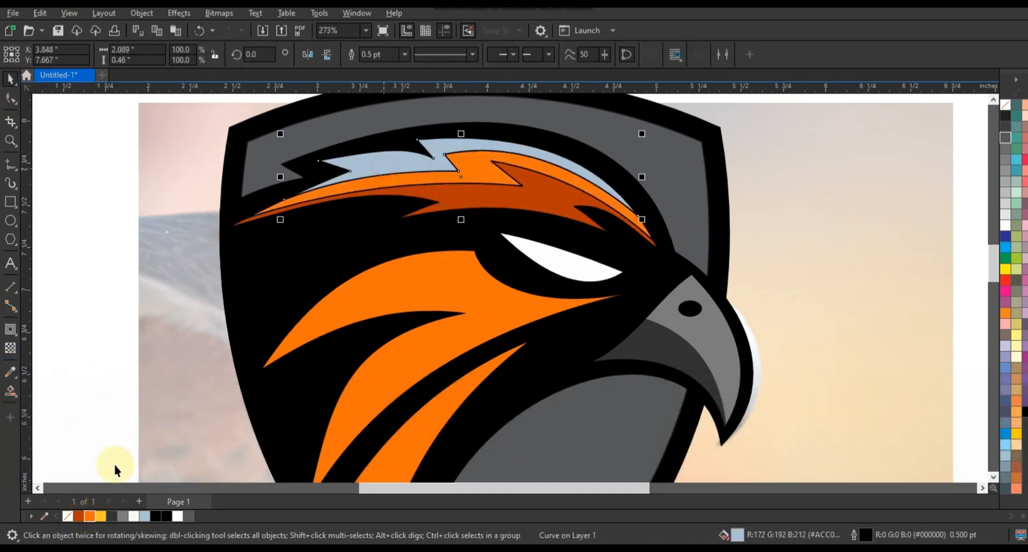
{"action": "left_click", "coordinate": [458, 195], "text": "shift"}
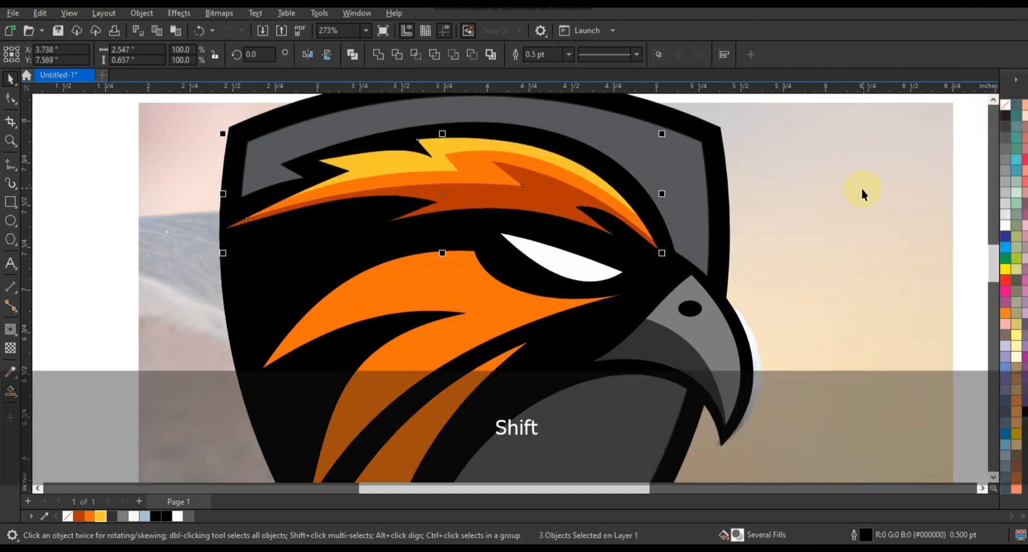
{"action": "key", "text": "F3"}
{"action": "left_click", "coordinate": [328, 179]}
Draw a curved guide across the cheek feathers and Smart Fill the region beside it
{"action": "left_click_drag", "start_coordinate": [352, 162], "coordinate": [688, 374]}
{"action": "left_click", "coordinate": [11, 164]}
{"action": "left_click", "coordinate": [420, 194]}
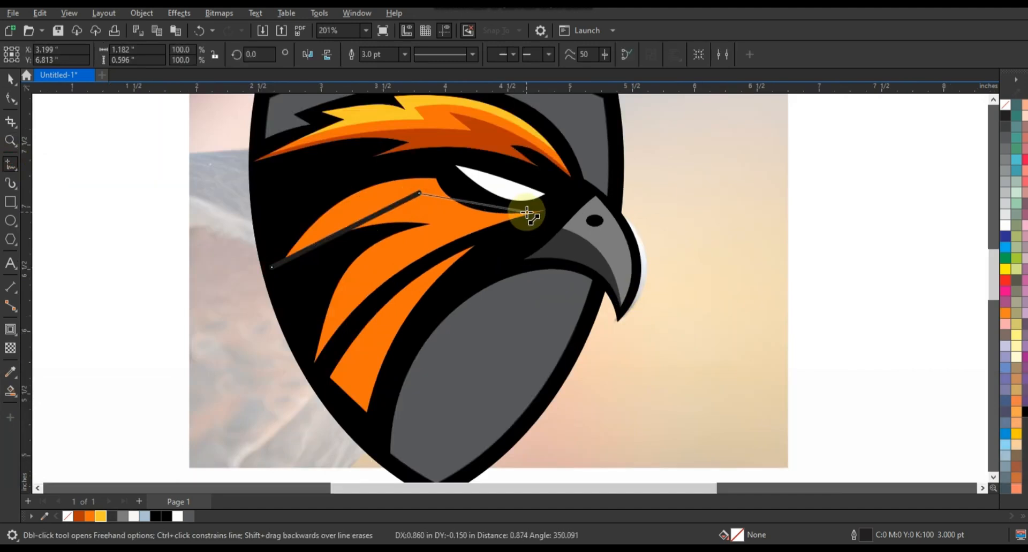
{"action": "left_click", "coordinate": [303, 373]}
{"action": "left_click", "coordinate": [11, 98]}
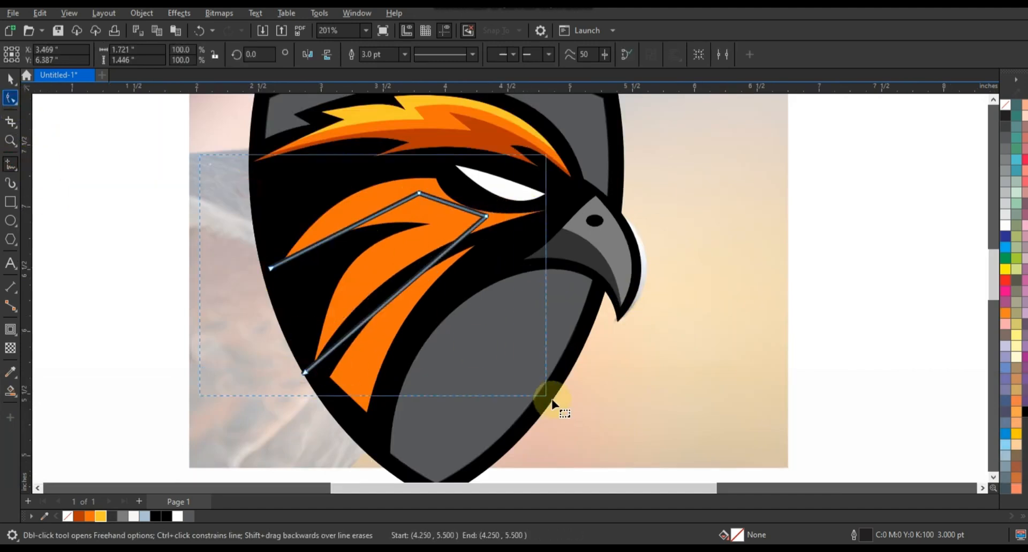
{"action": "left_click_drag", "start_coordinate": [348, 215], "coordinate": [346, 214]}
{"action": "left_click_drag", "start_coordinate": [415, 278], "coordinate": [392, 260]}
{"action": "left_click", "coordinate": [10, 391]}
{"action": "left_click", "coordinate": [510, 217]}
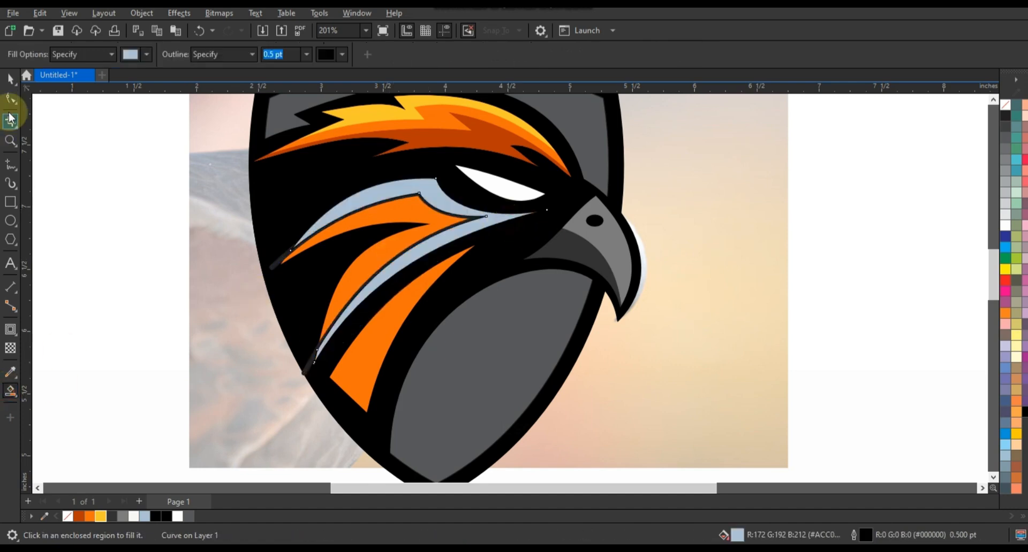
Colour the cheek shape dark orange, delete its guide, and remove the feather outlines
{"action": "left_click", "coordinate": [11, 79]}
{"action": "left_click", "coordinate": [79, 517]}
{"action": "left_click", "coordinate": [106, 406]}
{"action": "left_click", "coordinate": [308, 366]}
{"action": "key", "text": "Delete"}
{"action": "left_click", "coordinate": [393, 258]}
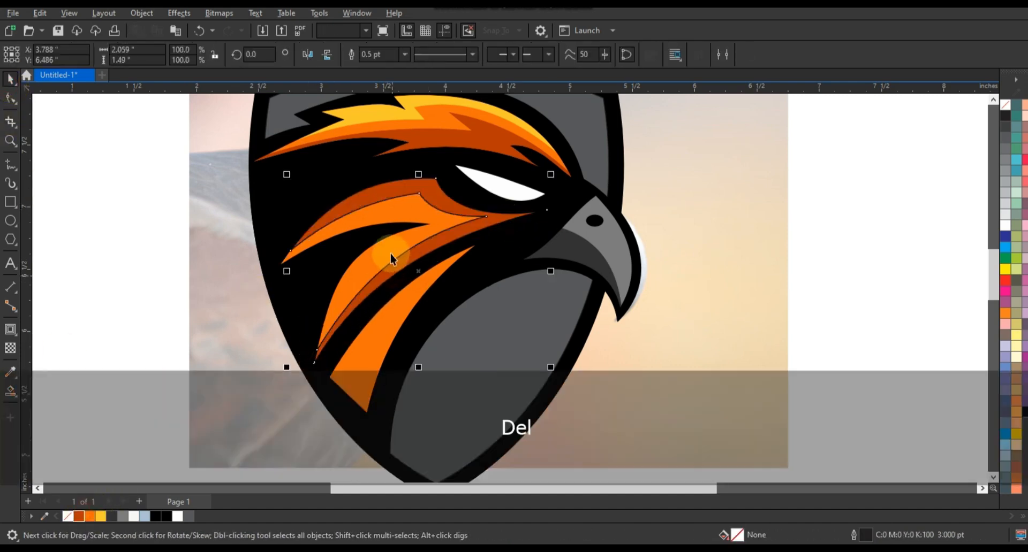
{"action": "left_click", "coordinate": [386, 259], "text": "shift"}
{"action": "right_click", "coordinate": [1006, 105]}
{"action": "left_click", "coordinate": [990, 116]}
{"action": "left_click", "coordinate": [883, 197]}
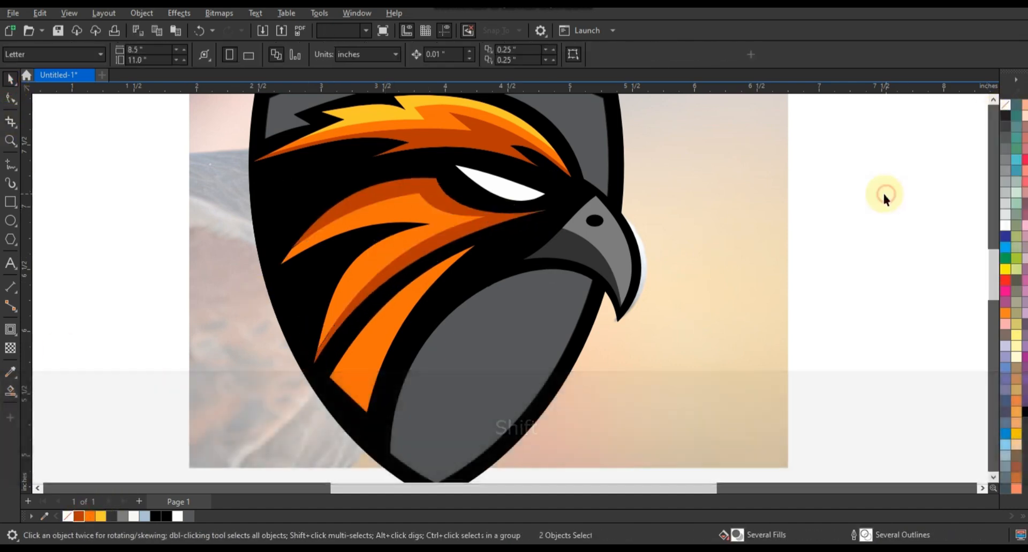
Draw a curved guide down the lower feather and Smart Fill the region beside it
{"action": "left_click", "coordinate": [8, 166]}
{"action": "left_click", "coordinate": [349, 397]}
{"action": "key", "text": "F10"}
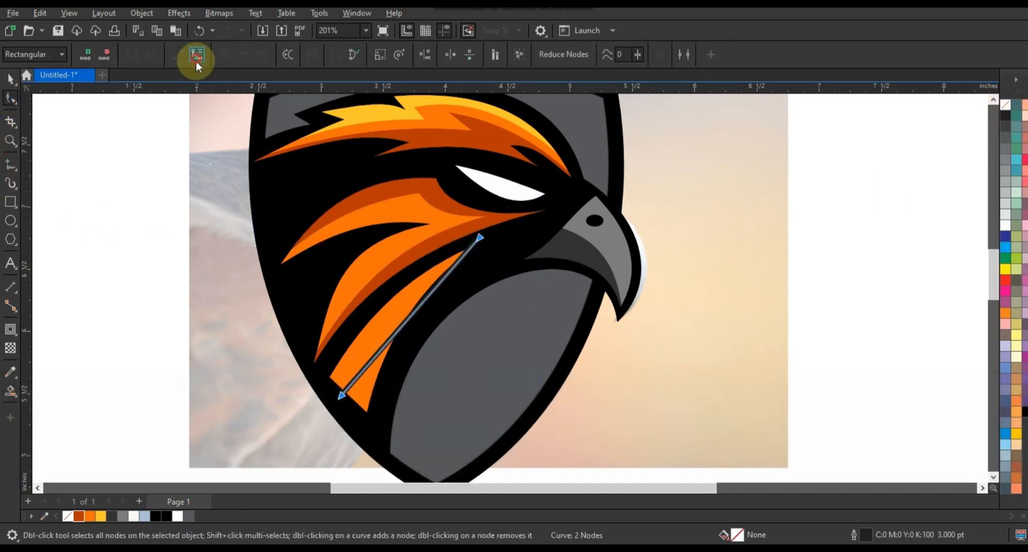
{"action": "left_click_drag", "start_coordinate": [414, 313], "coordinate": [409, 296]}
{"action": "left_click_drag", "start_coordinate": [481, 239], "coordinate": [480, 243]}
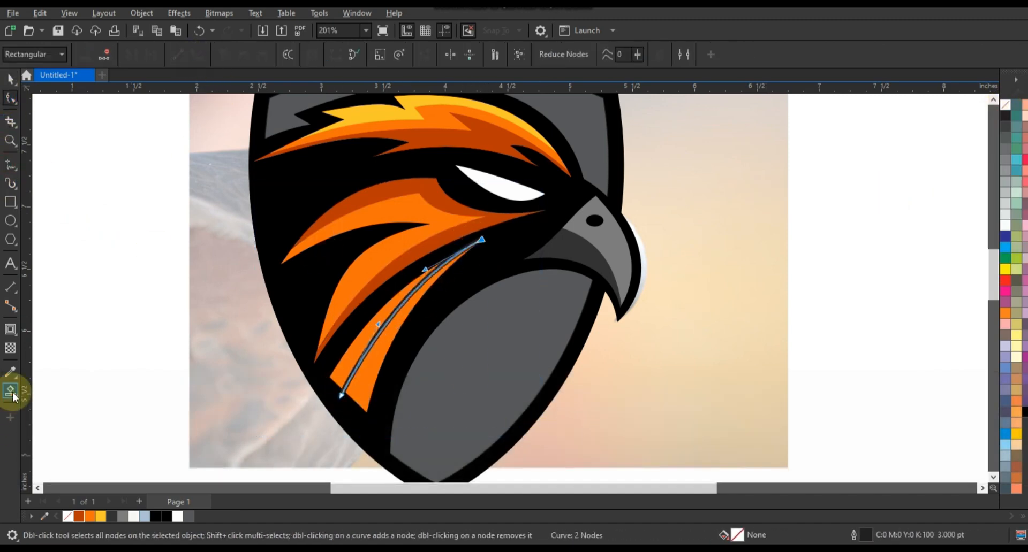
{"action": "left_click", "coordinate": [10, 391]}
{"action": "left_click", "coordinate": [364, 384]}
Colour the lower feather shape dark orange, delete its guide, and remove both outlines
{"action": "left_click", "coordinate": [10, 79]}
{"action": "left_click", "coordinate": [79, 517]}
{"action": "left_click", "coordinate": [100, 410]}
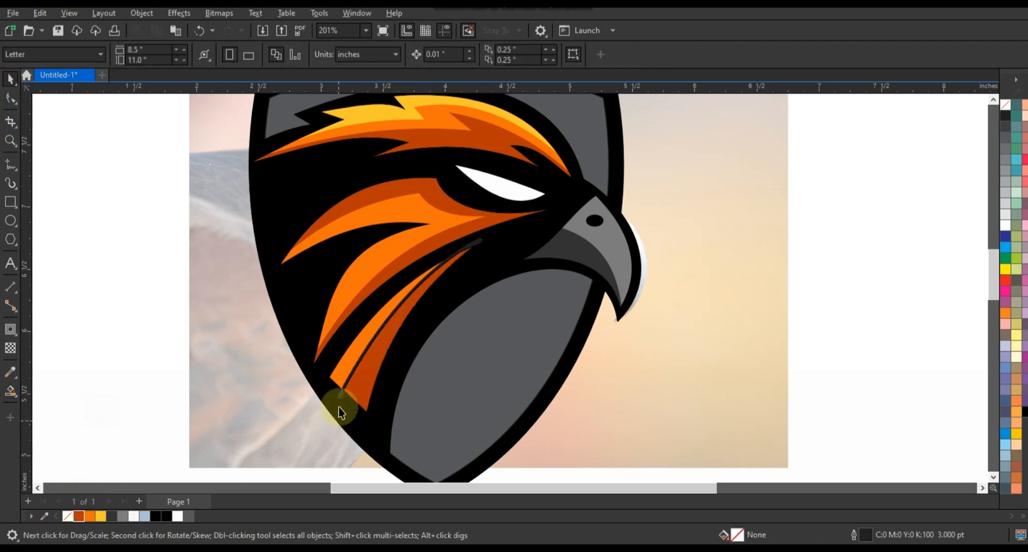
{"action": "left_click", "coordinate": [339, 399]}
{"action": "key", "text": "Delete"}
{"action": "left_click", "coordinate": [362, 391]}
{"action": "left_click", "coordinate": [378, 329], "text": "shift"}
{"action": "right_click", "coordinate": [1005, 106]}
{"action": "left_click", "coordinate": [919, 204]}
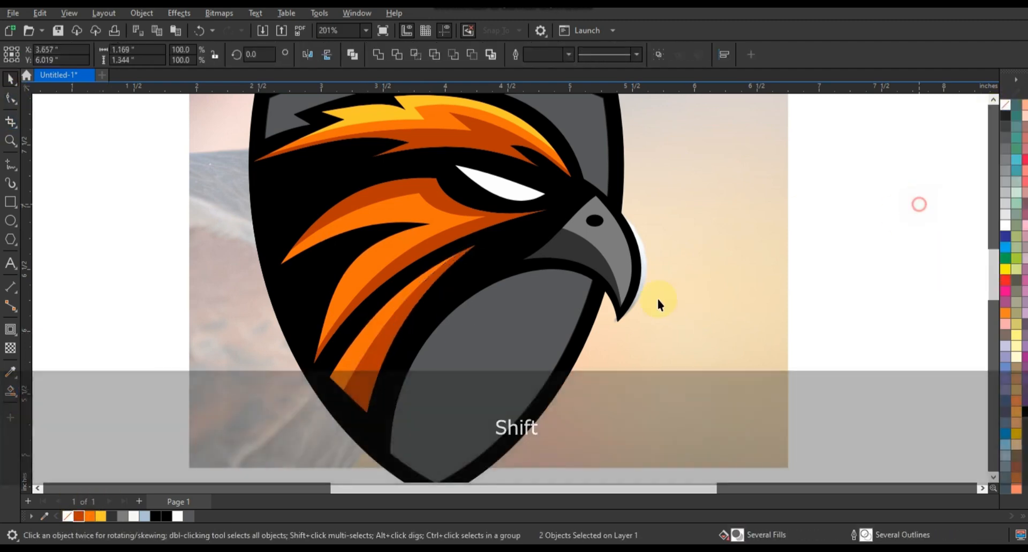
{"action": "key", "text": "F3"}
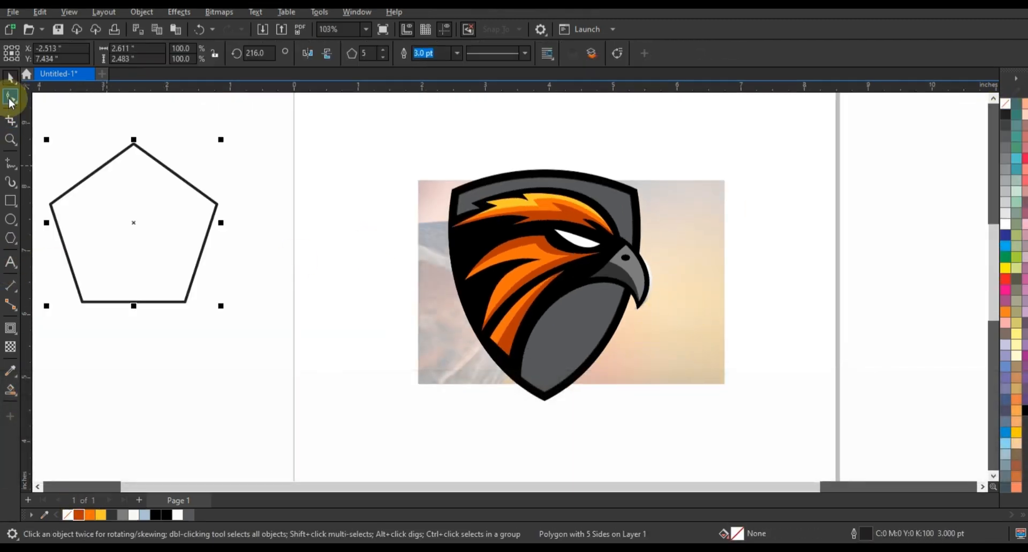
Reshape the pentagon into a five-pointed star, add an inner contour, and move it up-left
{"action": "left_click", "coordinate": [10, 98]}
{"action": "left_click_drag", "start_coordinate": [91, 172], "coordinate": [99, 204]}
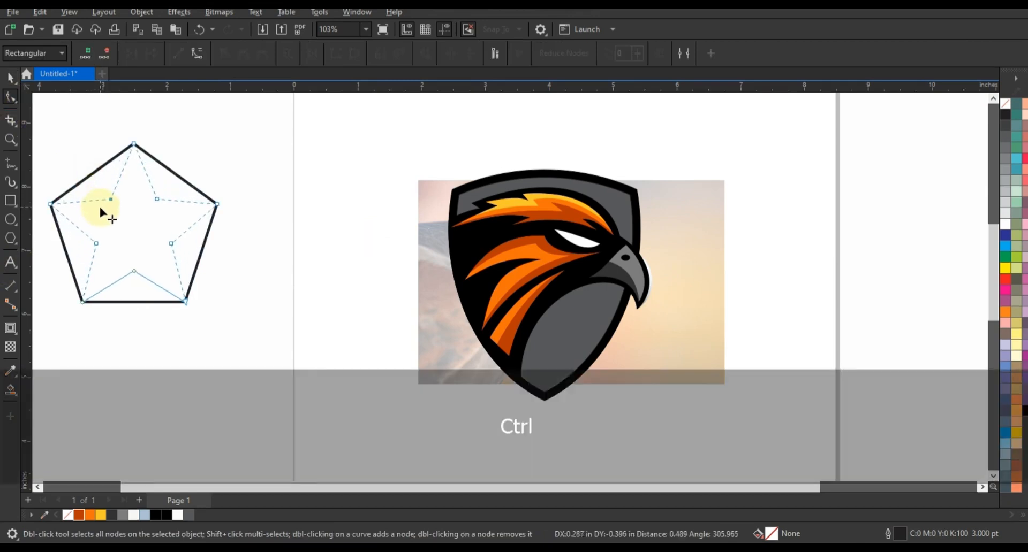
{"action": "left_click", "coordinate": [10, 329]}
{"action": "left_click_drag", "start_coordinate": [138, 156], "coordinate": [138, 156]}
{"action": "left_click", "coordinate": [10, 78]}
{"action": "key", "text": "F3"}
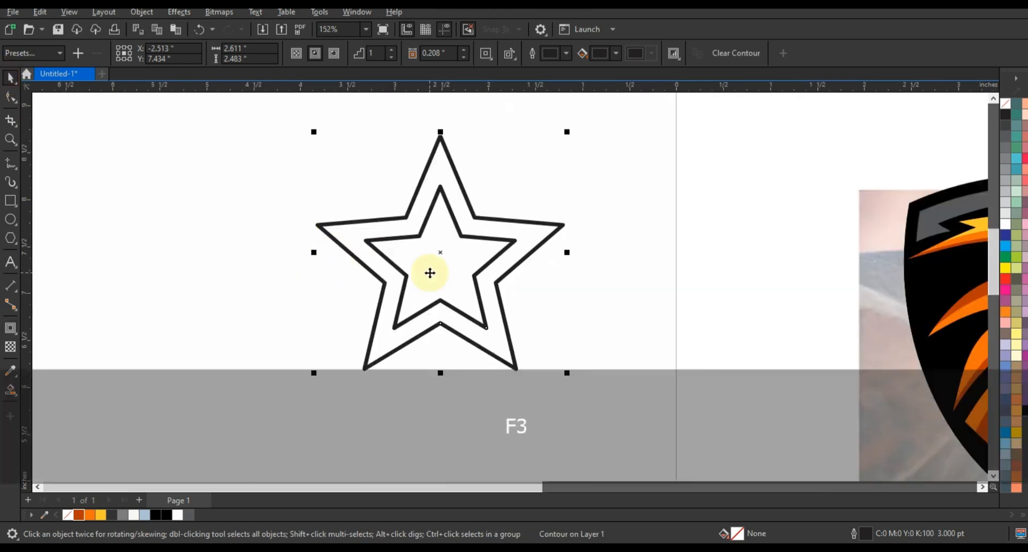
{"action": "scroll", "coordinate": [430, 273], "scroll_direction": "down", "scroll_amount": 2}
{"action": "left_click_drag", "start_coordinate": [419, 260], "coordinate": [305, 224]}
{"action": "left_click", "coordinate": [366, 254]}
Draw an ellipse below the star and centre it under the star
{"action": "left_click", "coordinate": [10, 220]}
{"action": "left_click_drag", "start_coordinate": [129, 369], "coordinate": [486, 212]}
{"action": "left_click", "coordinate": [7, 79]}
{"action": "left_click", "coordinate": [345, 202], "text": "shift"}
{"action": "key", "text": "c"}
{"action": "left_click", "coordinate": [503, 293]}
Make a slightly smaller, wider ellipse copy, trim into a crescent arc, and delete the leftover ellipse
{"action": "left_click_drag", "start_coordinate": [491, 364], "coordinate": [491, 364]}
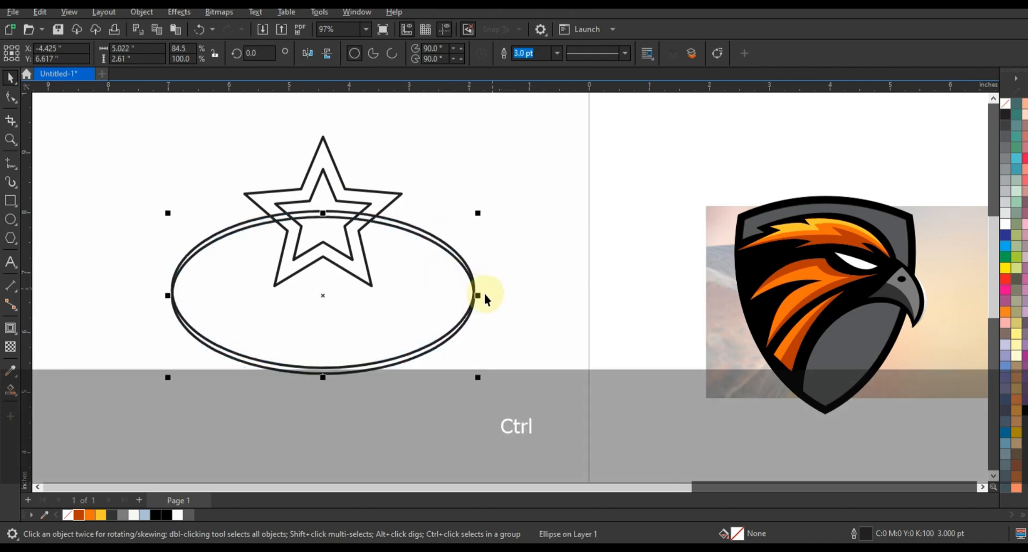
{"action": "left_click_drag", "start_coordinate": [478, 296], "coordinate": [487, 297]}
{"action": "left_click", "coordinate": [414, 225], "text": "shift"}
{"action": "left_click", "coordinate": [378, 55]}
{"action": "key", "text": "ctrl+z"}
{"action": "left_click", "coordinate": [405, 56]}
{"action": "left_click", "coordinate": [480, 262]}
{"action": "key", "text": "Delete"}
Smart Fill the star above the arc, delete the lower star piece, and fill the outer star black
{"action": "left_click", "coordinate": [11, 389]}
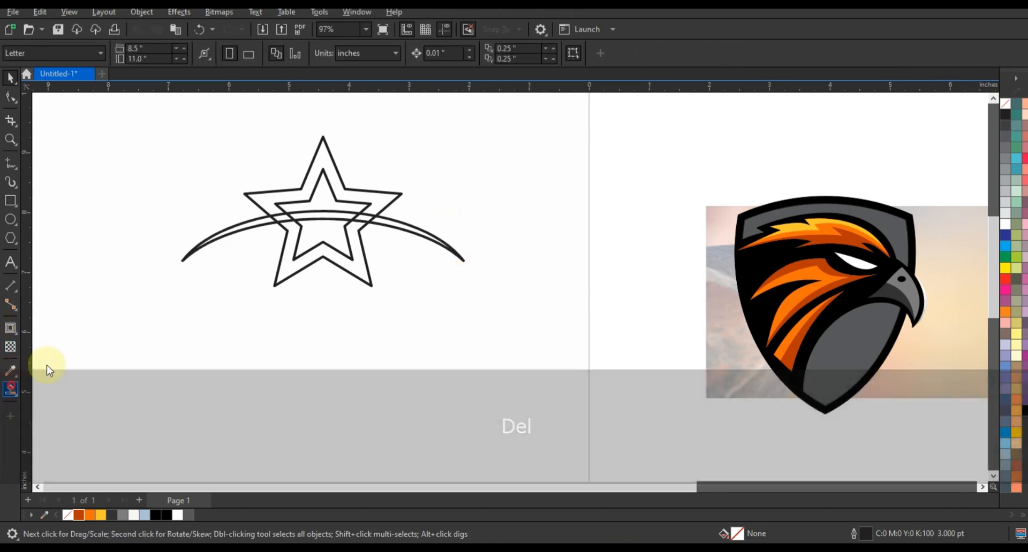
{"action": "left_click", "coordinate": [359, 208]}
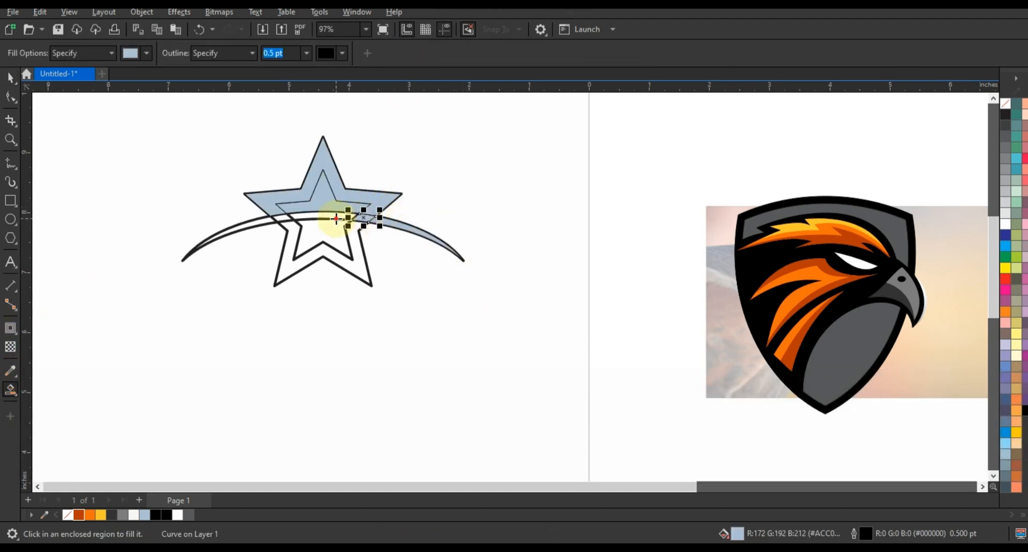
{"action": "left_click", "coordinate": [11, 78]}
{"action": "left_click", "coordinate": [329, 265]}
{"action": "key", "text": "Delete"}
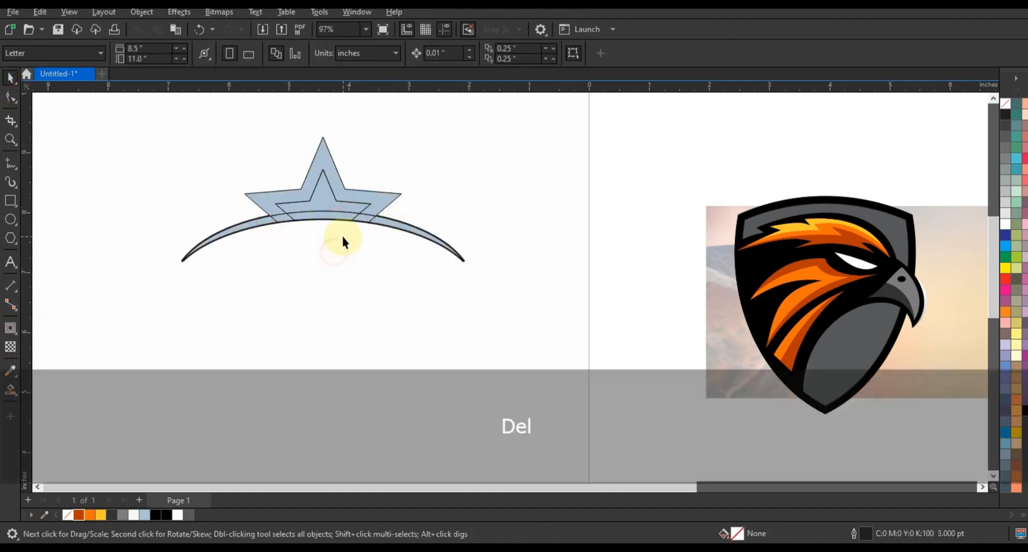
{"action": "left_click", "coordinate": [367, 218]}
{"action": "left_click", "coordinate": [332, 214], "text": "shift"}
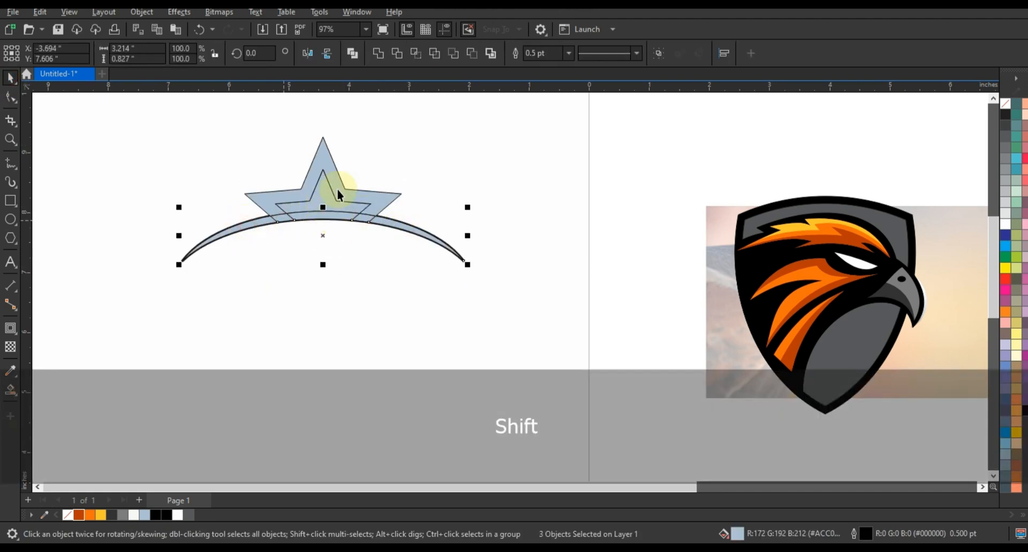
{"action": "left_click", "coordinate": [428, 148]}
{"action": "left_click", "coordinate": [386, 202]}
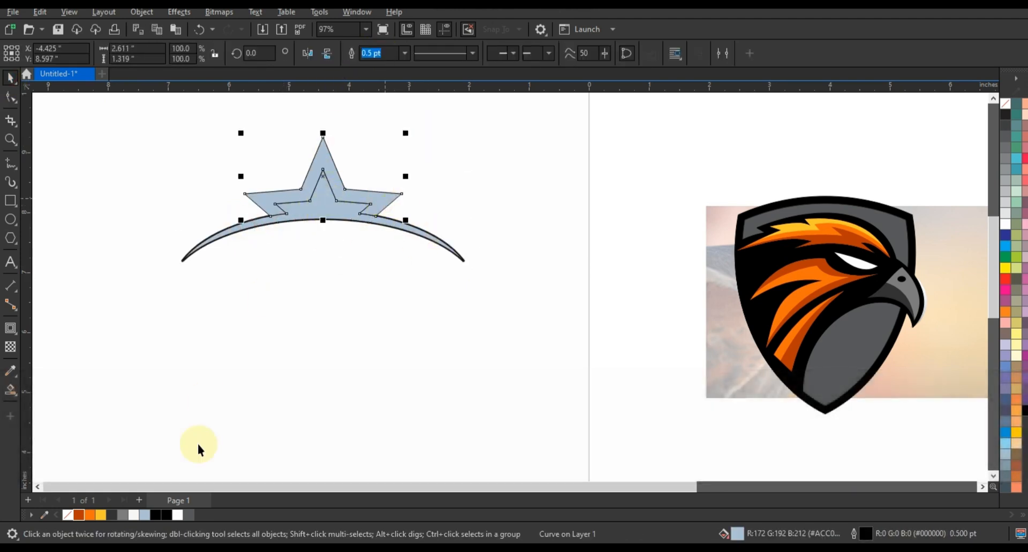
{"action": "left_click", "coordinate": [167, 515]}
Move the crown onto the shield, widen it slightly, and make the star-arc dark orange without outline
{"action": "left_click_drag", "start_coordinate": [137, 129], "coordinate": [912, 264]}
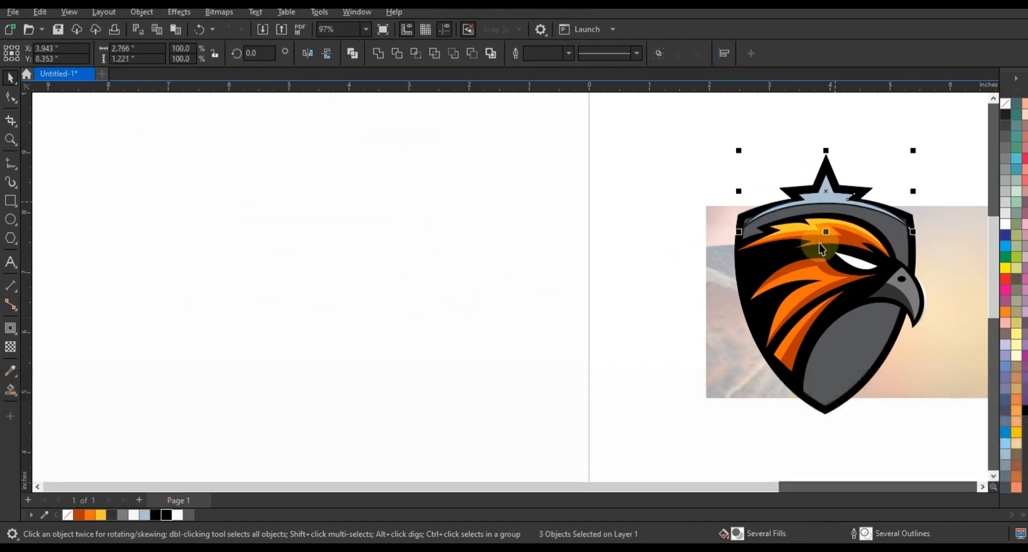
{"action": "key", "text": "F3"}
{"action": "left_click_drag", "start_coordinate": [790, 264], "coordinate": [798, 264]}
{"action": "key", "text": "Escape"}
{"action": "left_click", "coordinate": [439, 301]}
{"action": "left_click", "coordinate": [79, 515]}
{"action": "right_click", "coordinate": [1005, 105]}
Divide the star with a centred vertical line and fill its right half orange
{"action": "left_click", "coordinate": [10, 183]}
{"action": "left_click", "coordinate": [519, 149]}
{"action": "left_click", "coordinate": [514, 335], "text": "ctrl"}
{"action": "left_click", "coordinate": [10, 78]}
{"action": "left_click", "coordinate": [582, 288], "text": "shift"}
{"action": "key", "text": "c"}
{"action": "left_click", "coordinate": [570, 277]}
{"action": "left_click", "coordinate": [11, 79]}
{"action": "left_click", "coordinate": [89, 514]}
Delete the divider line, remove outlines from both star halves, and delete a stray piece
{"action": "left_click", "coordinate": [525, 325]}
{"action": "key", "text": "Delete"}
{"action": "left_click", "coordinate": [538, 287]}
{"action": "left_click", "coordinate": [509, 289], "text": "shift"}
{"action": "right_click", "coordinate": [1005, 104]}
{"action": "left_click", "coordinate": [994, 114]}
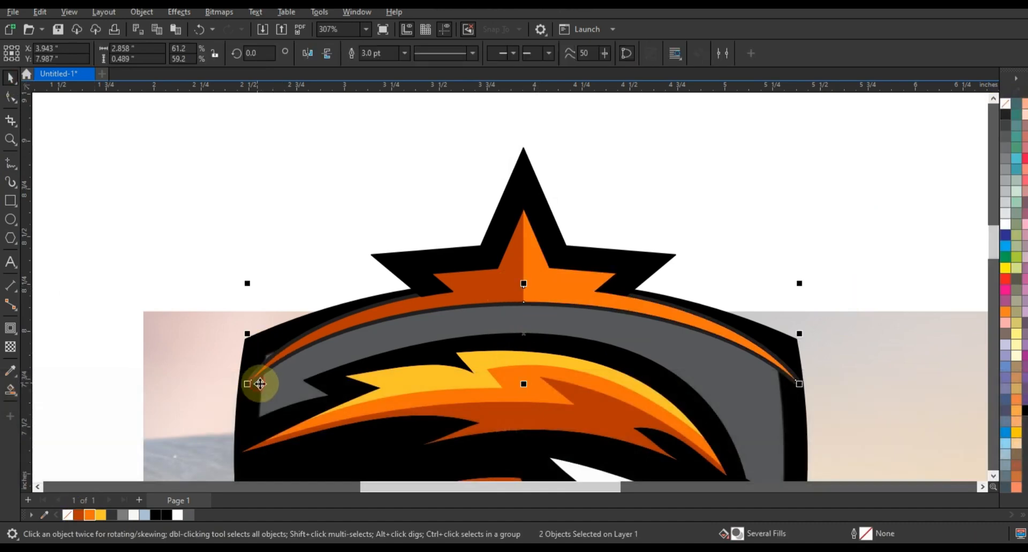
{"action": "left_click", "coordinate": [257, 383]}
{"action": "key", "text": "Delete"}
Move the reference photo to the left of the logo and start a text line below
{"action": "key", "text": "F3"}
{"action": "key", "text": "F3"}
{"action": "key", "text": "F3"}
{"action": "key", "text": "Escape"}
{"action": "left_click", "coordinate": [677, 233]}
{"action": "key", "text": "shift+F2"}
{"action": "key", "text": "Escape"}
{"action": "key", "text": "F3"}
{"action": "key", "text": "F3"}
{"action": "left_click", "coordinate": [690, 271]}
{"action": "left_click_drag", "start_coordinate": [690, 270], "coordinate": [260, 270]}
{"action": "left_click", "coordinate": [380, 324]}
{"action": "left_click", "coordinate": [11, 263]}
{"action": "left_click", "coordinate": [349, 436]}
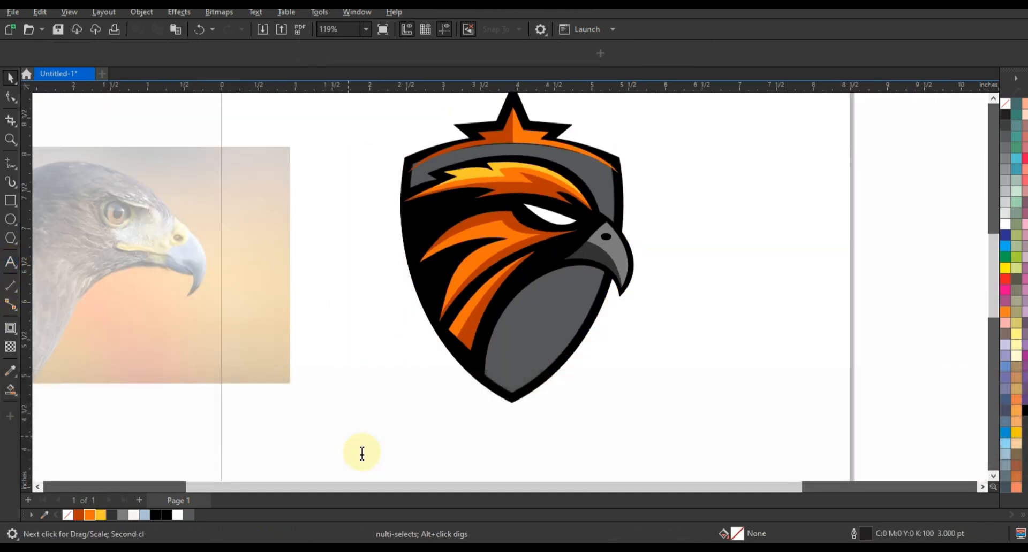
Type FALCONS in American Captain, enlarge it, and stretch it across the lower shield
{"action": "type", "text": "FALCONS"}
{"action": "left_click", "coordinate": [451, 51]}
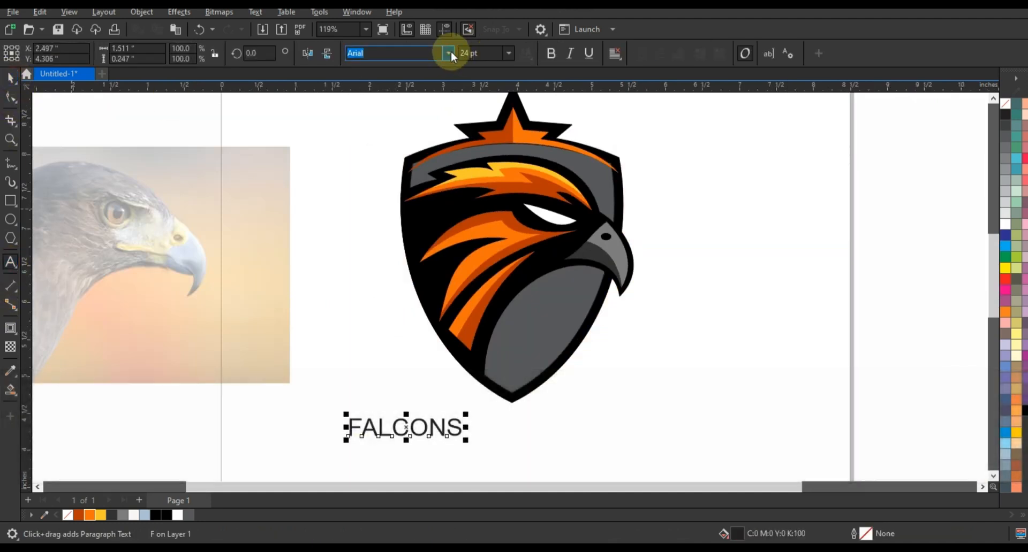
{"action": "left_click", "coordinate": [411, 157]}
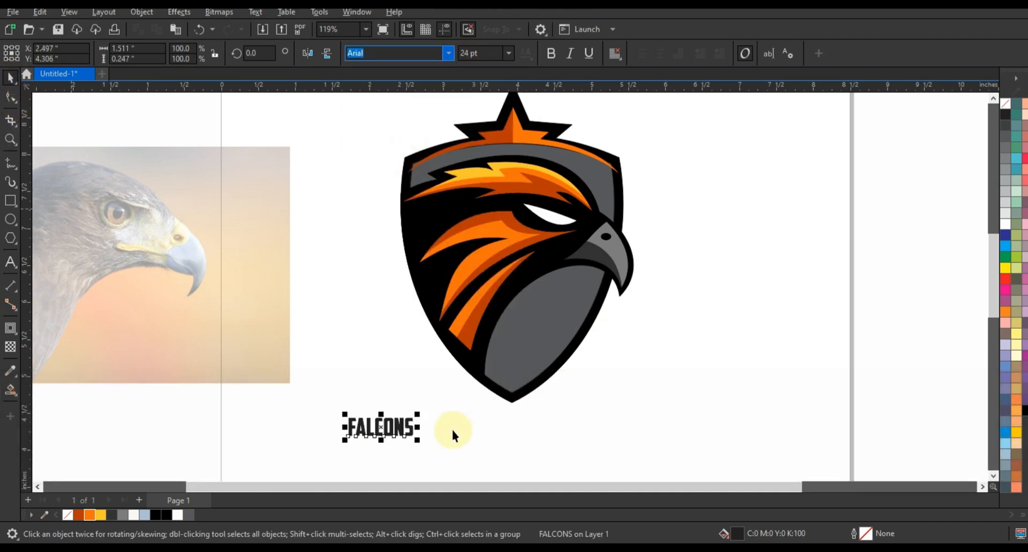
{"action": "left_click_drag", "start_coordinate": [419, 441], "coordinate": [467, 471]}
{"action": "left_click_drag", "start_coordinate": [458, 429], "coordinate": [627, 339]}
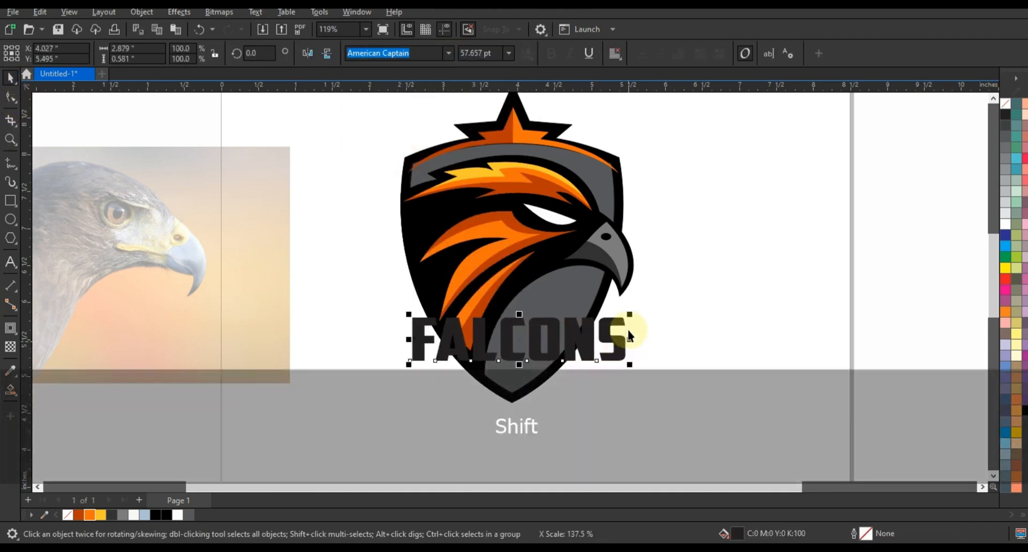
Convert FALCONS to curves and bend it into a gentle arch with an envelope
{"action": "key", "text": "ctrl+q"}
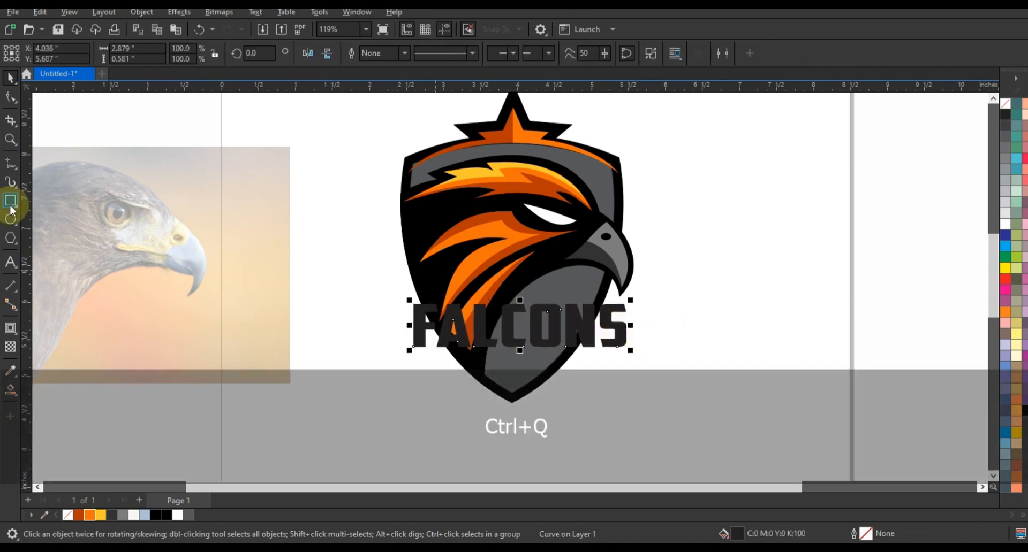
{"action": "left_click", "coordinate": [10, 328]}
{"action": "left_click", "coordinate": [52, 385]}
{"action": "left_click_drag", "start_coordinate": [509, 285], "coordinate": [553, 378]}
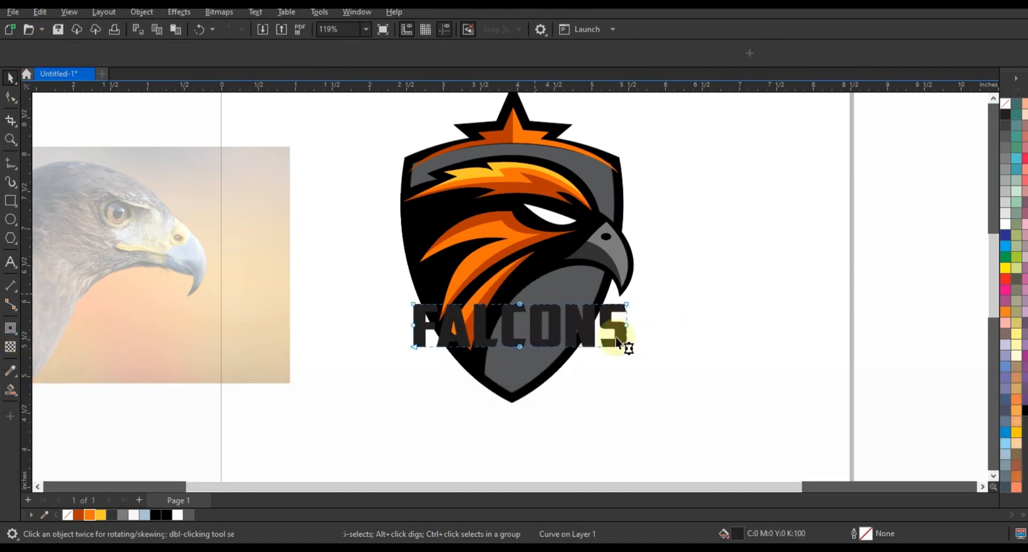
{"action": "key", "text": "Delete"}
{"action": "left_click_drag", "start_coordinate": [638, 317], "coordinate": [363, 326]}
{"action": "key", "text": "Escape"}
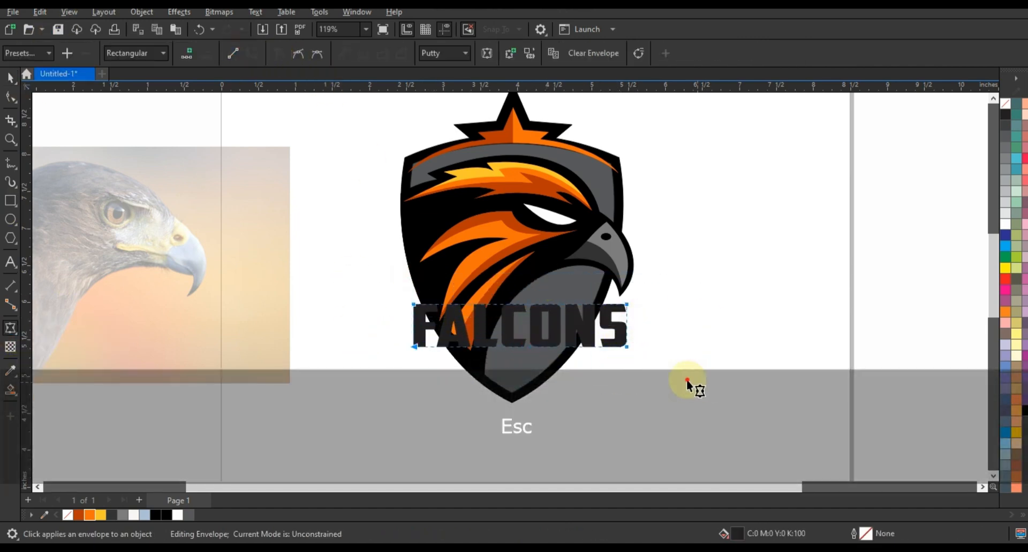
{"action": "left_click_drag", "start_coordinate": [517, 307], "coordinate": [513, 289]}
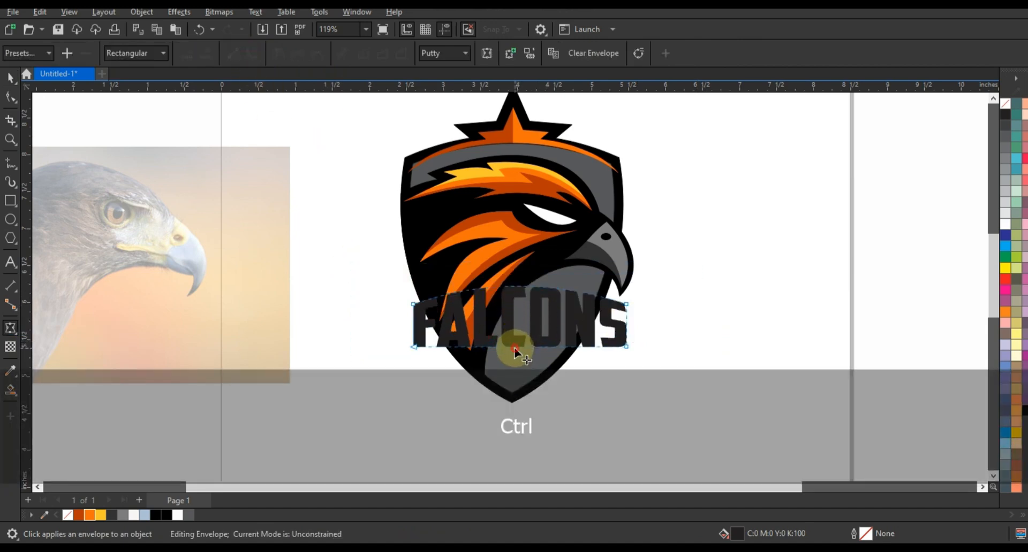
{"action": "left_click_drag", "start_coordinate": [630, 350], "coordinate": [638, 358]}
{"action": "left_click_drag", "start_coordinate": [624, 334], "coordinate": [619, 347]}
Add a thick outer contour to FALCONS, break it apart, and fill the letters white
{"action": "left_click", "coordinate": [17, 338]}
{"action": "left_click", "coordinate": [50, 341]}
{"action": "left_click_drag", "start_coordinate": [564, 332], "coordinate": [636, 304]}
{"action": "left_click", "coordinate": [11, 78]}
{"action": "left_click", "coordinate": [142, 13]}
{"action": "left_click", "coordinate": [194, 310]}
{"action": "left_click", "coordinate": [681, 326]}
{"action": "left_click", "coordinate": [634, 310]}
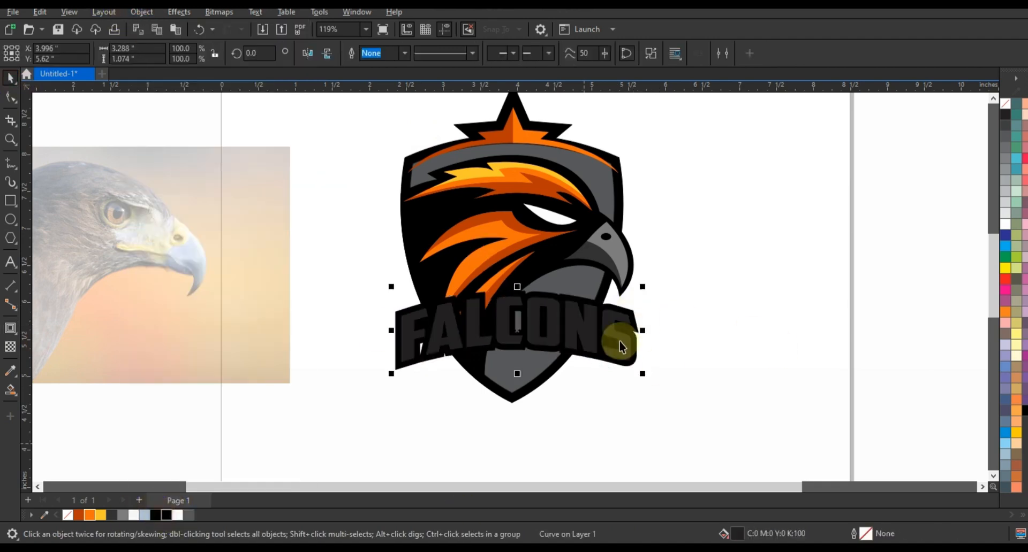
{"action": "left_click", "coordinate": [569, 321]}
{"action": "left_click", "coordinate": [1005, 224]}
{"action": "left_click", "coordinate": [382, 300]}
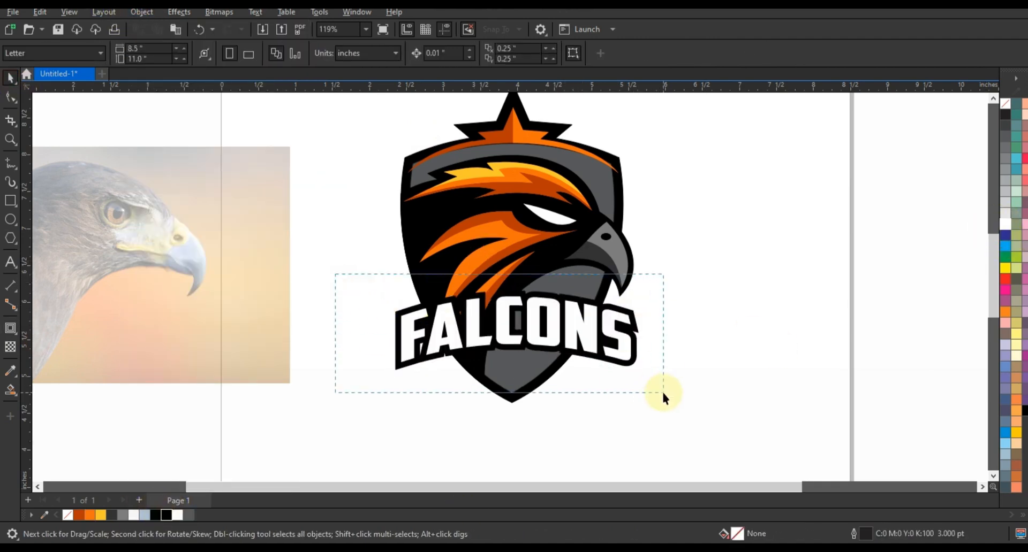
Smart Fill the shield tip below the wordmark and colour it black
{"action": "left_click", "coordinate": [508, 376]}
{"action": "left_click", "coordinate": [11, 390]}
{"action": "left_click", "coordinate": [525, 373]}
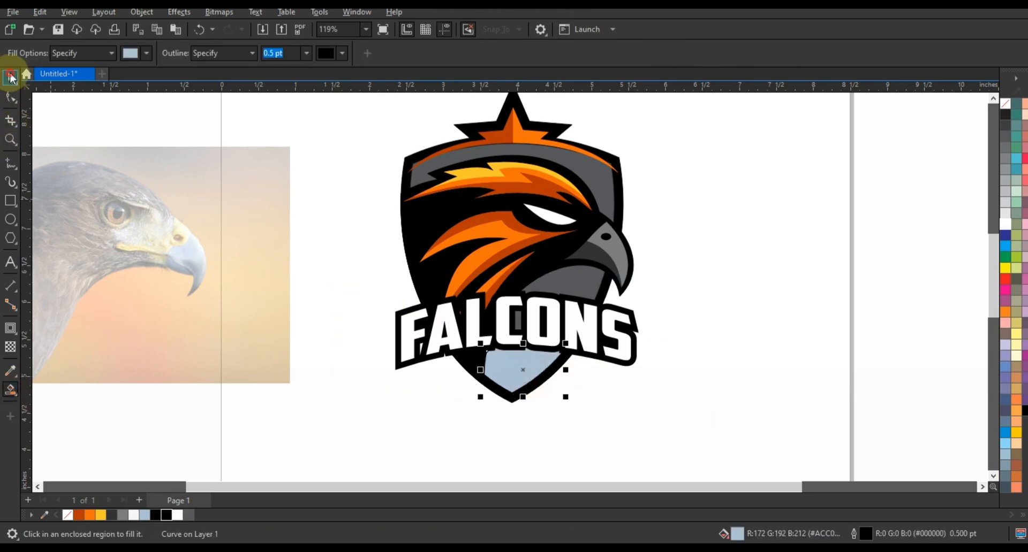
{"action": "left_click", "coordinate": [10, 78]}
{"action": "left_click", "coordinate": [165, 515]}
Shrink the FALCONS wordmark slightly and delete the reference photo
{"action": "left_click_drag", "start_coordinate": [341, 271], "coordinate": [637, 374]}
{"action": "key", "text": "F3"}
{"action": "key", "text": "Escape"}
{"action": "scroll", "coordinate": [437, 199], "scroll_direction": "down", "scroll_amount": 1}
{"action": "left_click", "coordinate": [376, 259]}
{"action": "key", "text": "Delete"}
Right-drag a copy of the entire logo to the left of the original
{"action": "left_click_drag", "start_coordinate": [389, 144], "coordinate": [627, 383]}
{"action": "left_click_drag", "start_coordinate": [515, 275], "coordinate": [271, 276]}
{"action": "right_click", "coordinate": [271, 276]}
Zoom in on the copy and select two of its dark-orange feather shapes
{"action": "key", "text": "shift+F2"}
{"action": "key", "text": "Escape"}
{"action": "left_click", "coordinate": [509, 234]}
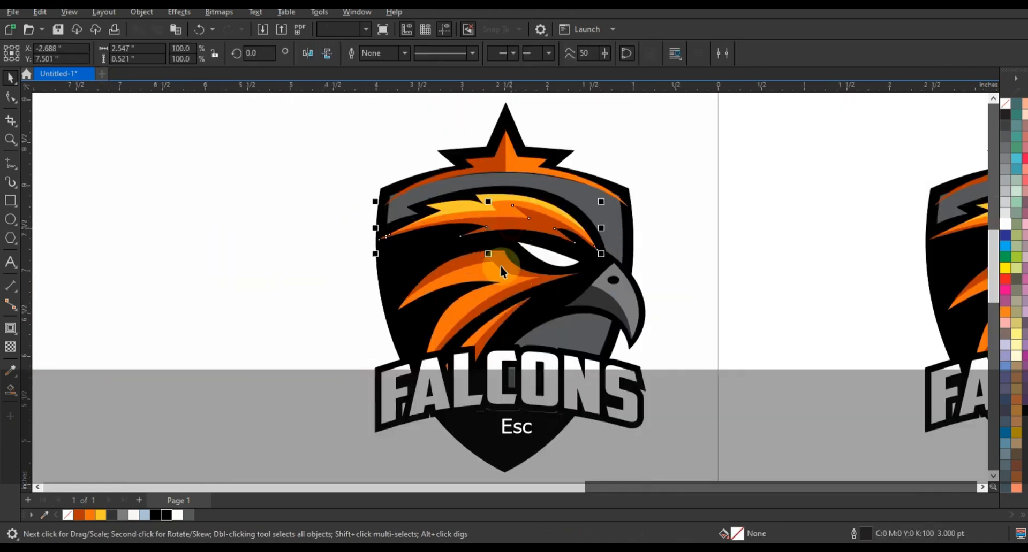
{"action": "left_click", "coordinate": [535, 314], "text": "shift"}
Change the selected feathers' fill from orange to deep green in the Interactive Fill colour mixer
{"action": "left_click", "coordinate": [14, 390]}
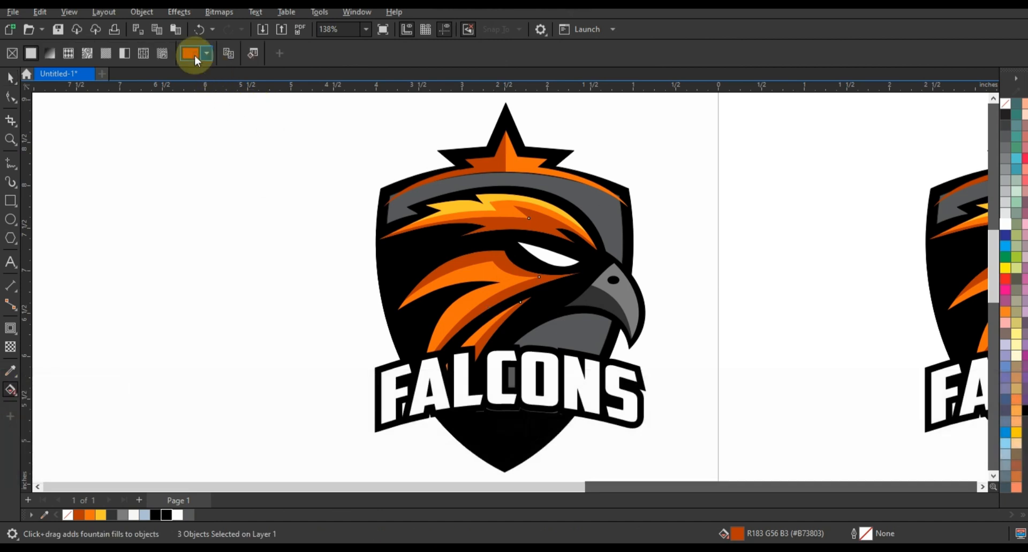
{"action": "left_click", "coordinate": [194, 55]}
{"action": "left_click", "coordinate": [194, 81]}
{"action": "left_click_drag", "start_coordinate": [227, 210], "coordinate": [220, 210]}
{"action": "left_click", "coordinate": [268, 165]}
{"action": "left_click_drag", "start_coordinate": [270, 166], "coordinate": [273, 185]}
{"action": "left_click", "coordinate": [11, 79]}
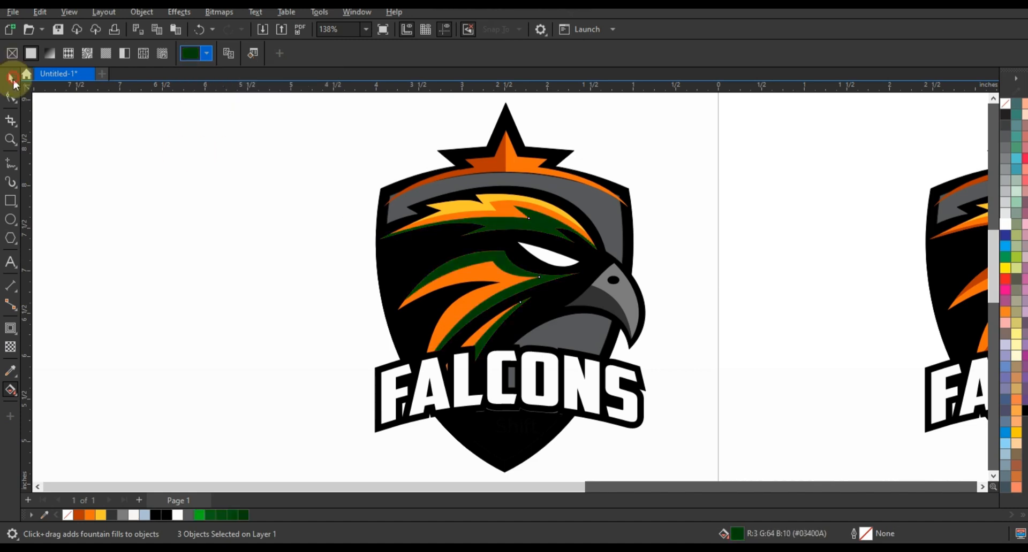
{"action": "left_click", "coordinate": [12, 78]}
Colour the upper and middle orange feathers bright green
{"action": "left_click", "coordinate": [478, 215]}
{"action": "left_click", "coordinate": [490, 277], "text": "shift"}
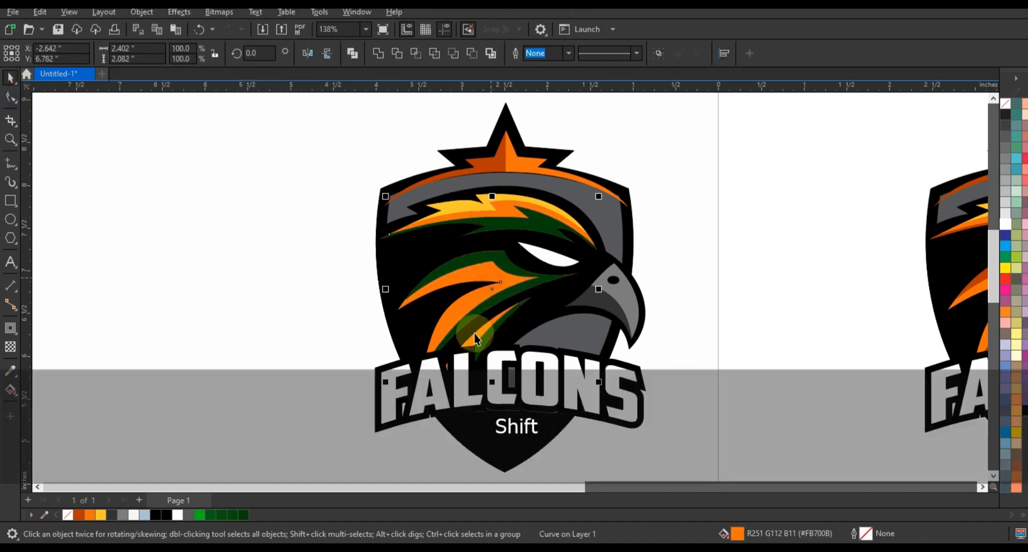
{"action": "left_click", "coordinate": [202, 515]}
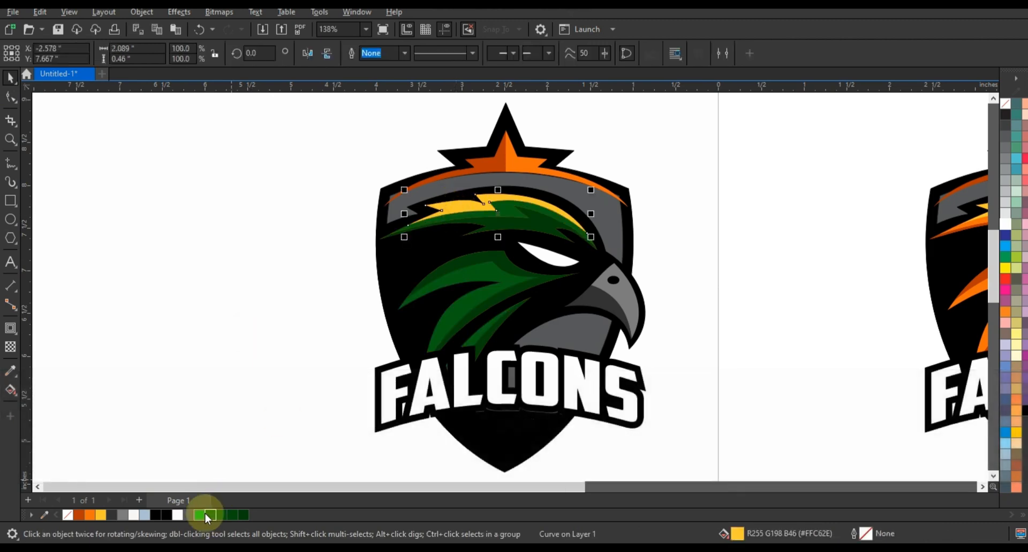
{"action": "left_click", "coordinate": [240, 303]}
Colour the crown's right half green and left half dark green
{"action": "left_click", "coordinate": [516, 163]}
{"action": "left_click", "coordinate": [204, 514]}
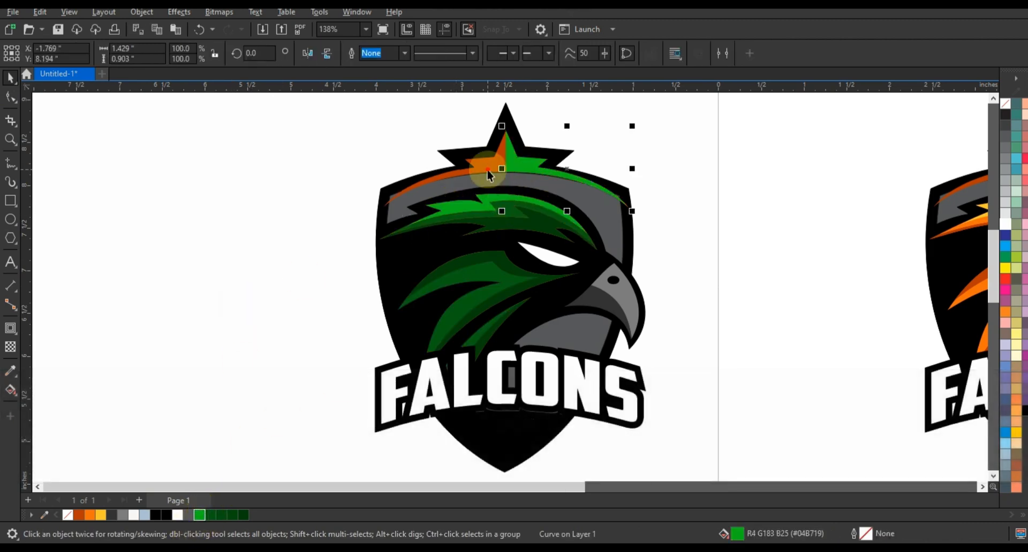
{"action": "left_click", "coordinate": [241, 515]}
{"action": "left_click", "coordinate": [315, 315]}
{"action": "key", "text": "F3"}
{"action": "key", "text": "F3"}
{"action": "key", "text": "F3"}
{"action": "key", "text": "F3"}
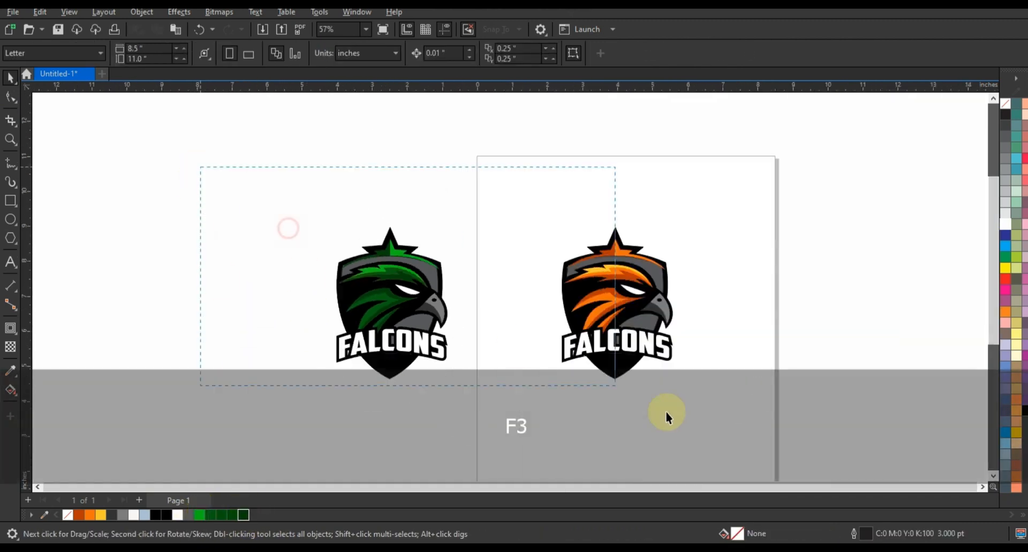